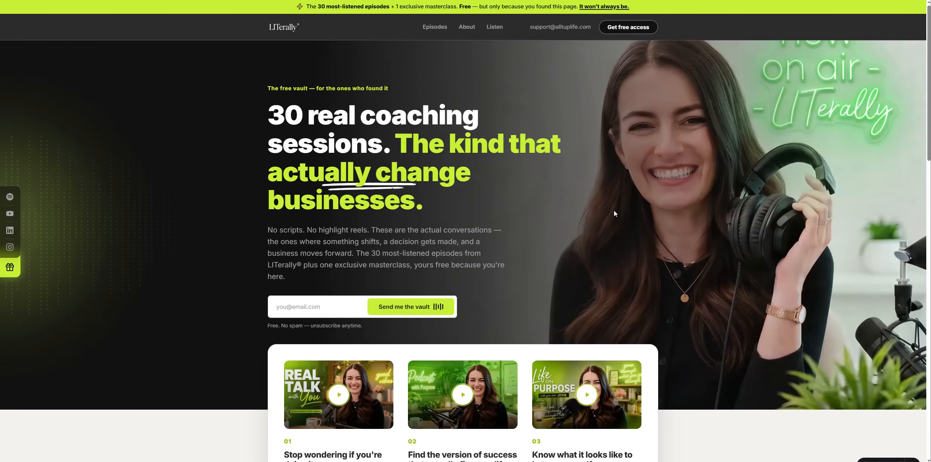
Look through the LITerally podcast landing page and the Pedros'Lab portfolio site as design examples
scroll(452, 272, down, 14)
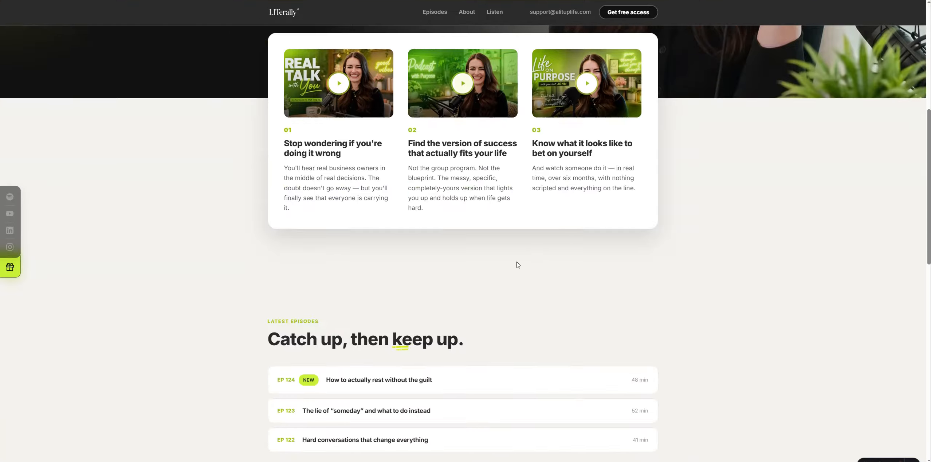
scroll(428, 240, down, 4)
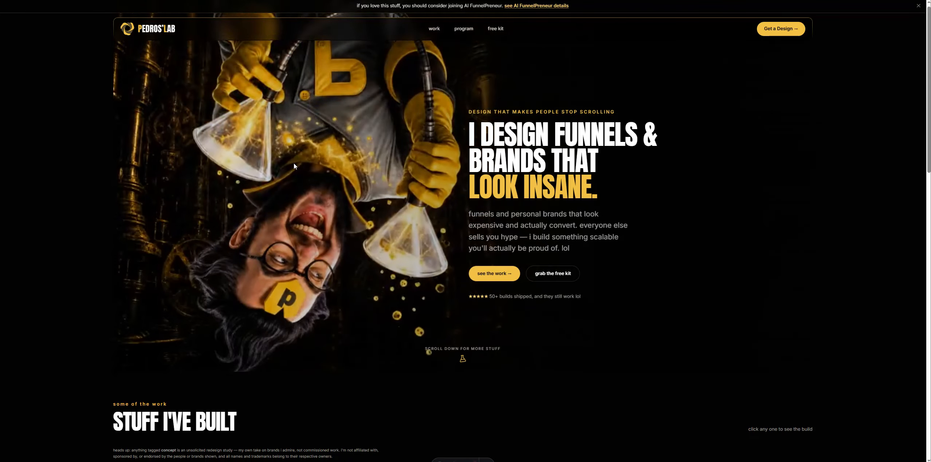
scroll(294, 163, down, 8)
scroll(312, 166, down, 10)
scroll(342, 138, up, 14)
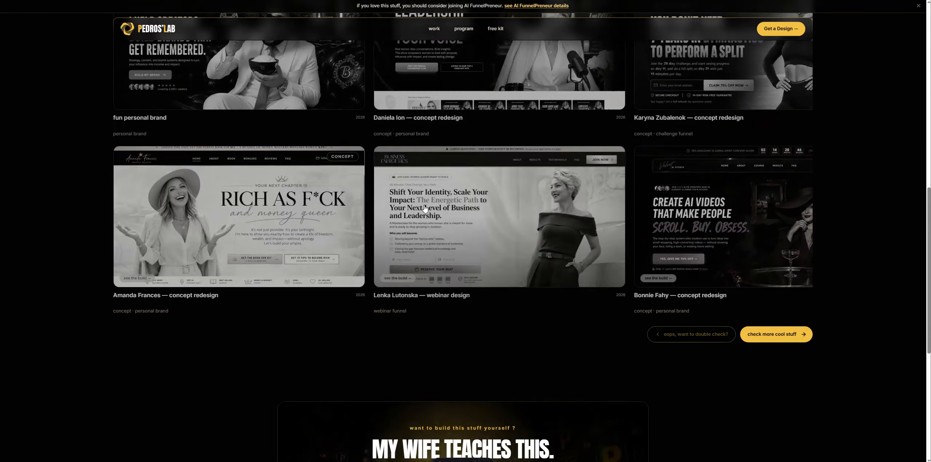
scroll(343, 135, up, 5)
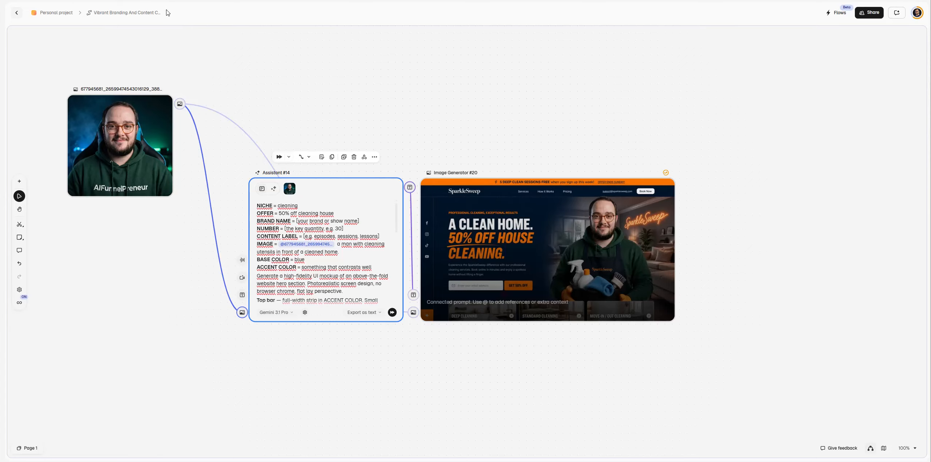
View the SparkleSweep hero mockup in the Image Generator node at full size and close the preview
click(301, 202)
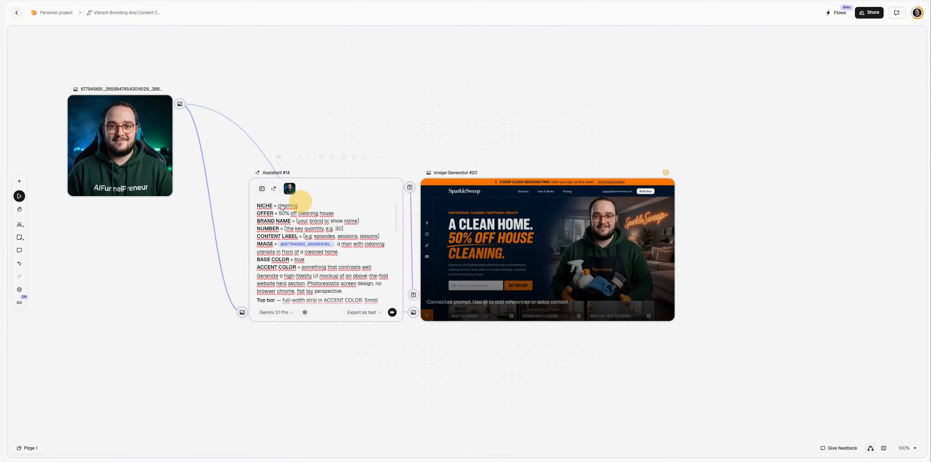
double_click(579, 237)
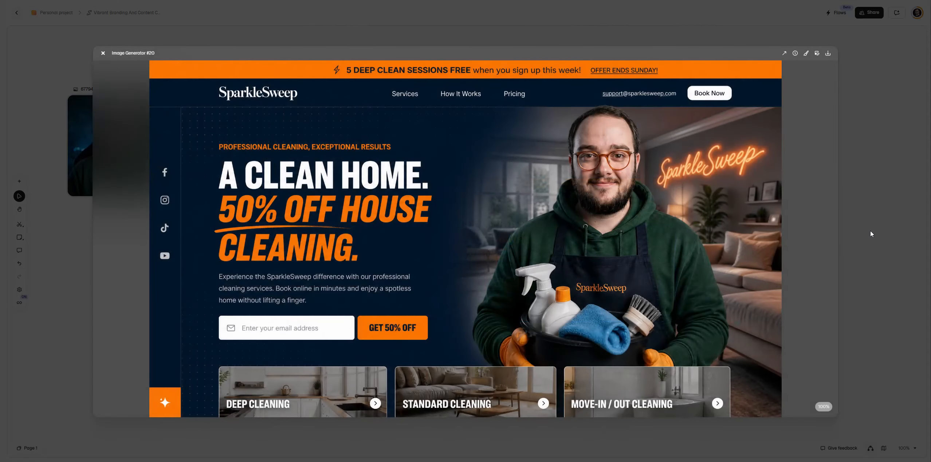
click(870, 230)
Move the portrait image node close beside the Assistant node, level with its upper edge, and deselect it
click(305, 273)
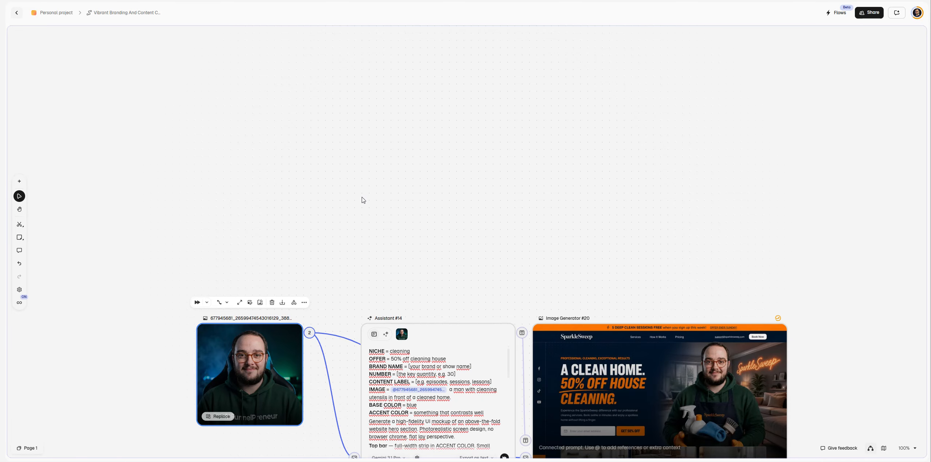
drag(268, 331, 312, 331)
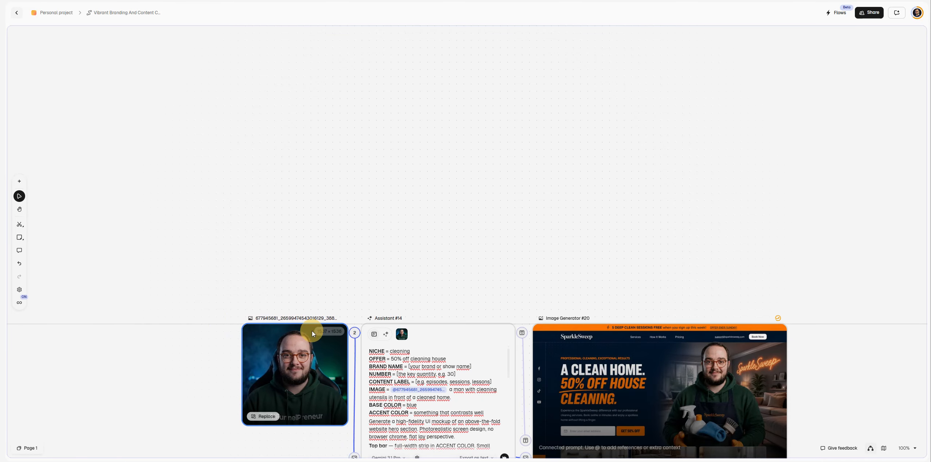
drag(378, 260, 359, 205)
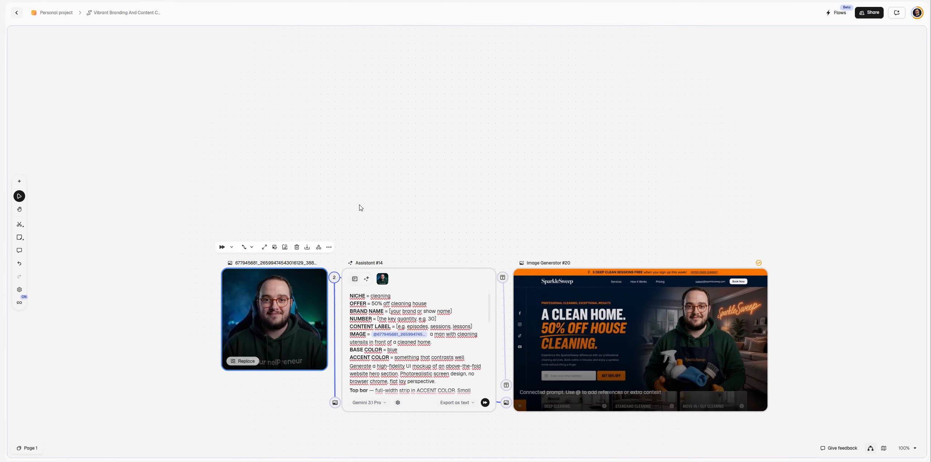
click(437, 150)
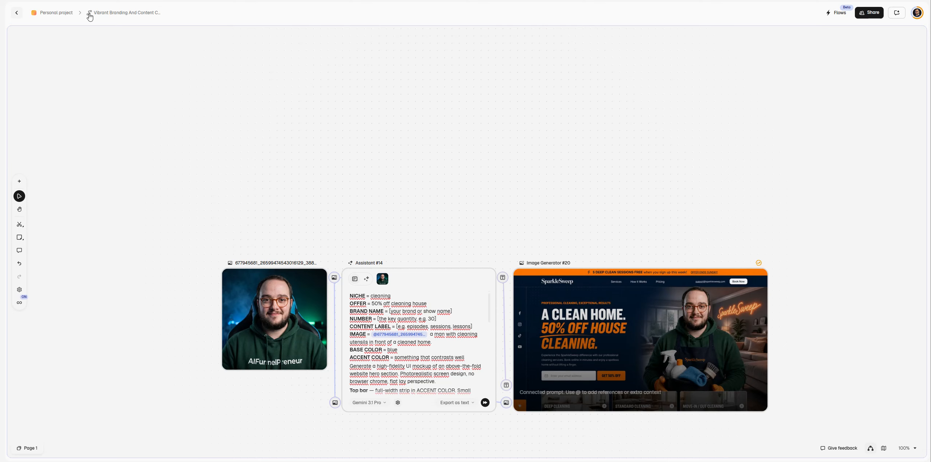
Switch to the Google Docs prompt document and look through prompts 1 to 6
key(ctrl+Tab)
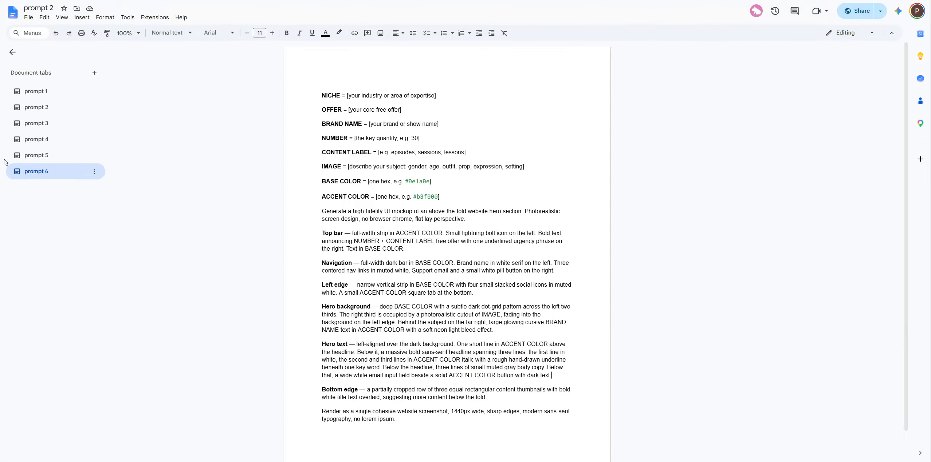
click(63, 261)
click(38, 92)
click(44, 106)
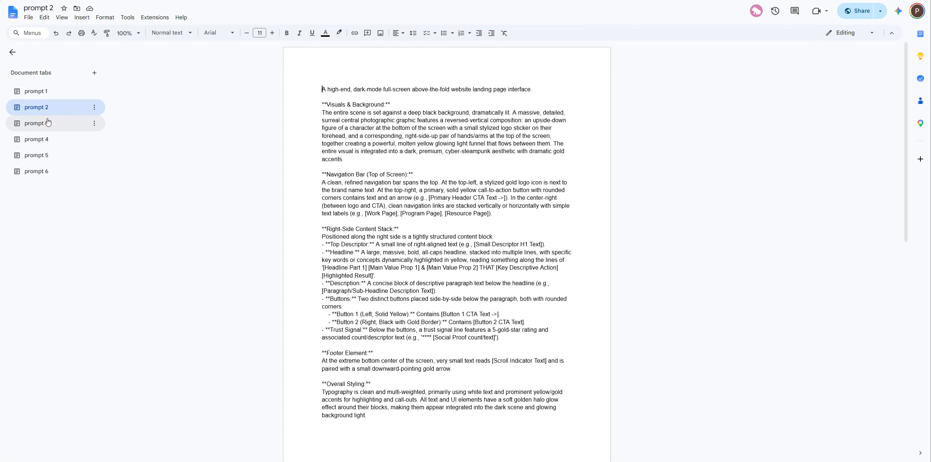
click(46, 123)
click(48, 139)
click(48, 155)
click(48, 171)
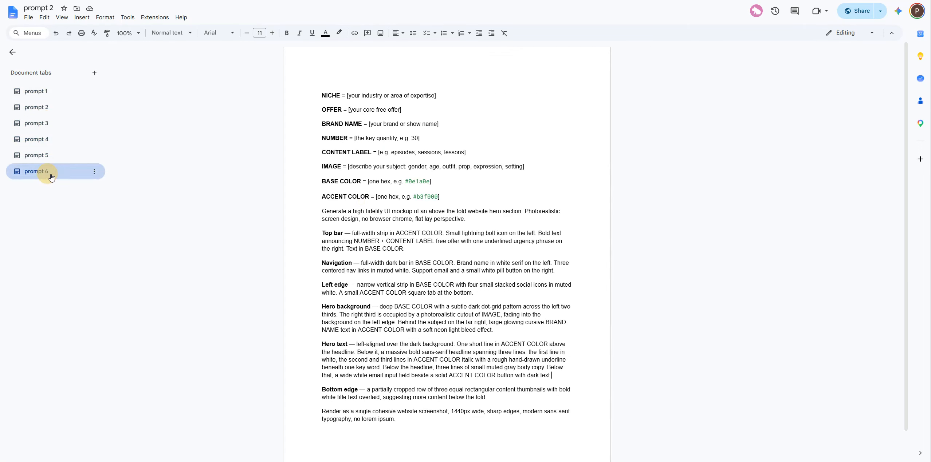
Select the entire text of prompt 6 in the document
click(393, 222)
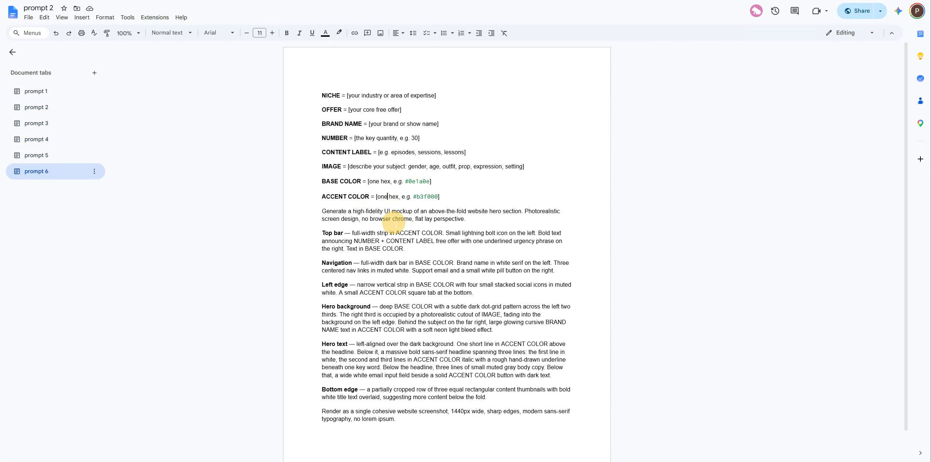
click(475, 215)
key(ctrl+a)
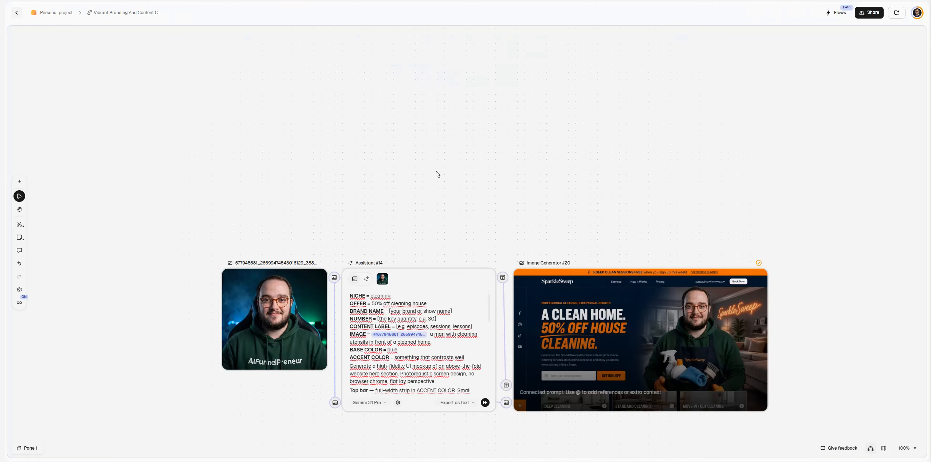
Return to Magnific, leave the current space, and reach the Spaces overview from the home page's tools
click(17, 14)
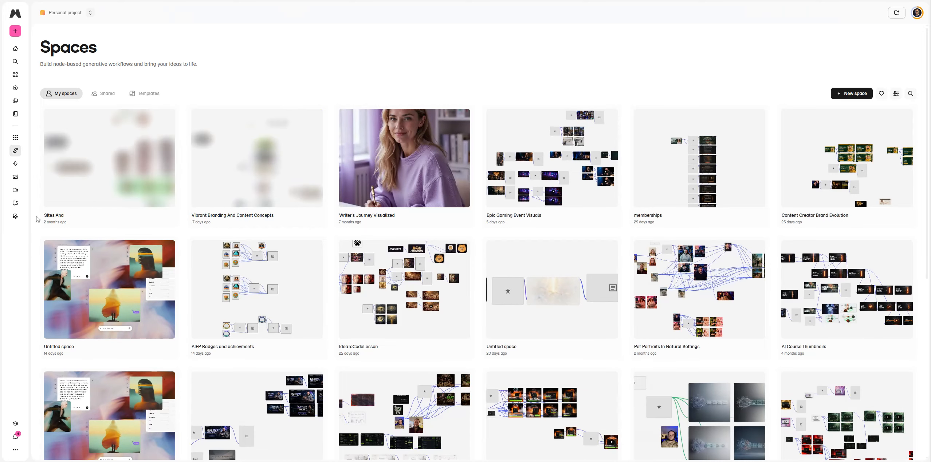
click(15, 48)
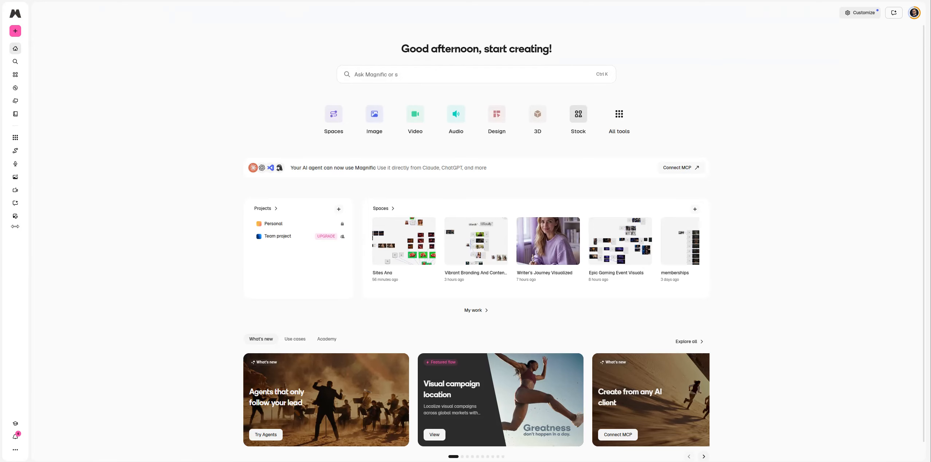
click(15, 138)
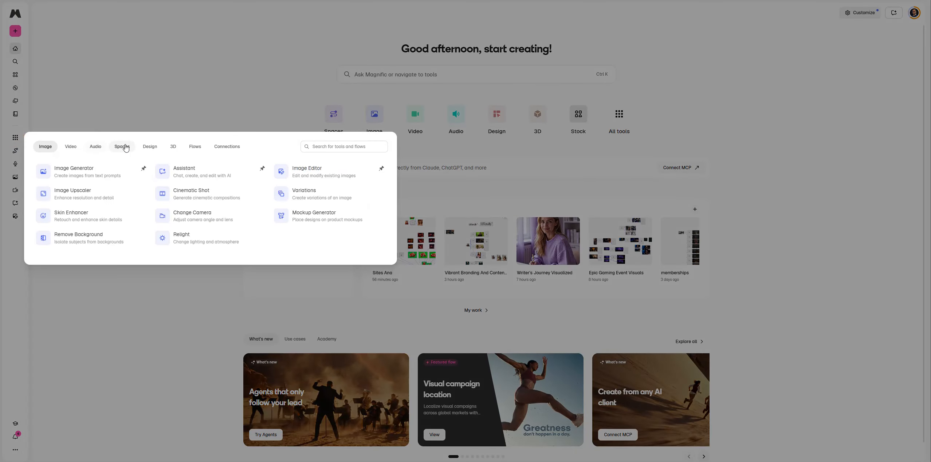
click(122, 147)
click(98, 174)
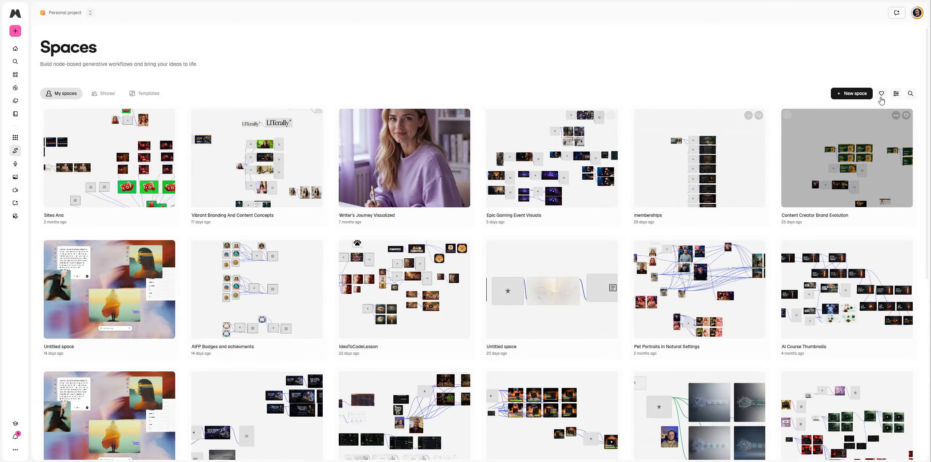
Create a new space, retrying from the Spaces overview if needed, and start it with an Assistant node
click(852, 93)
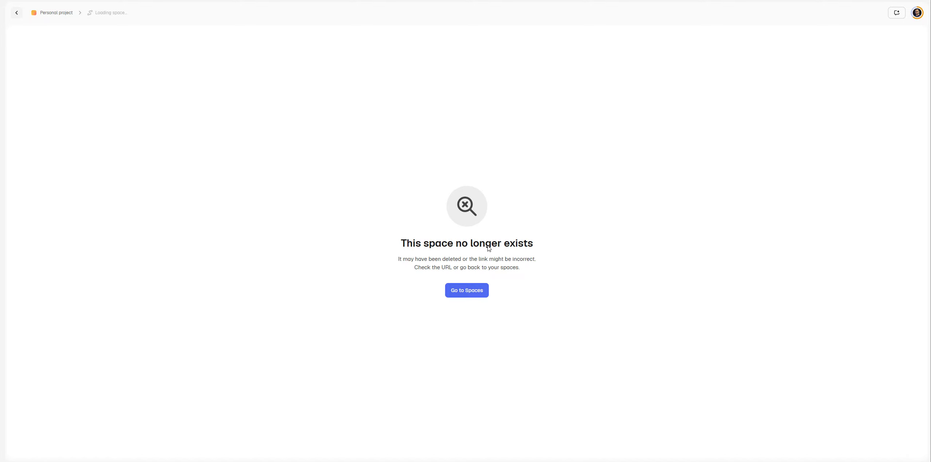
click(473, 292)
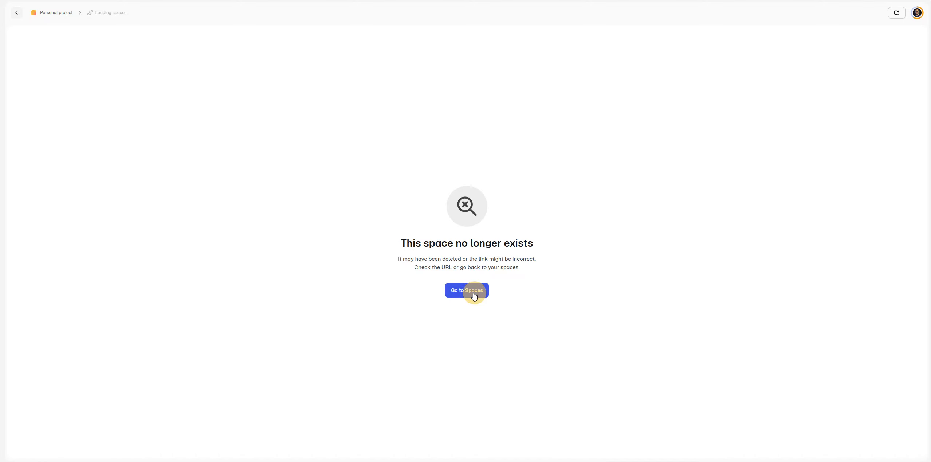
click(847, 95)
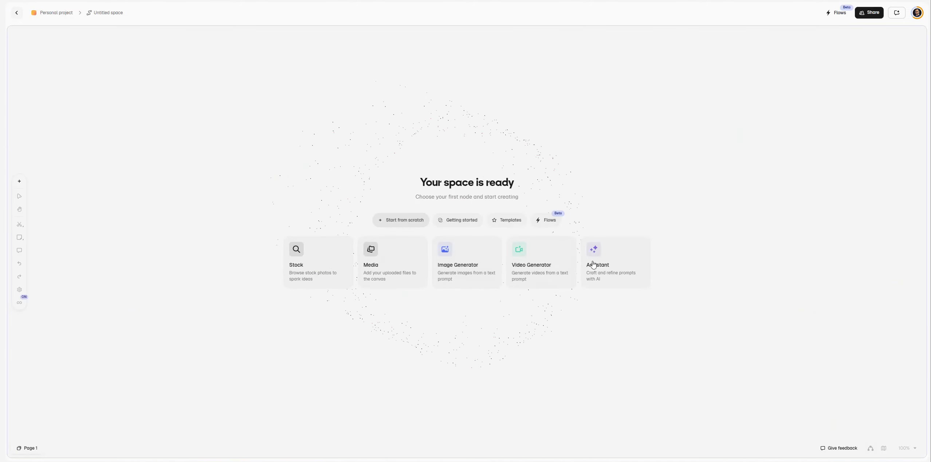
click(621, 272)
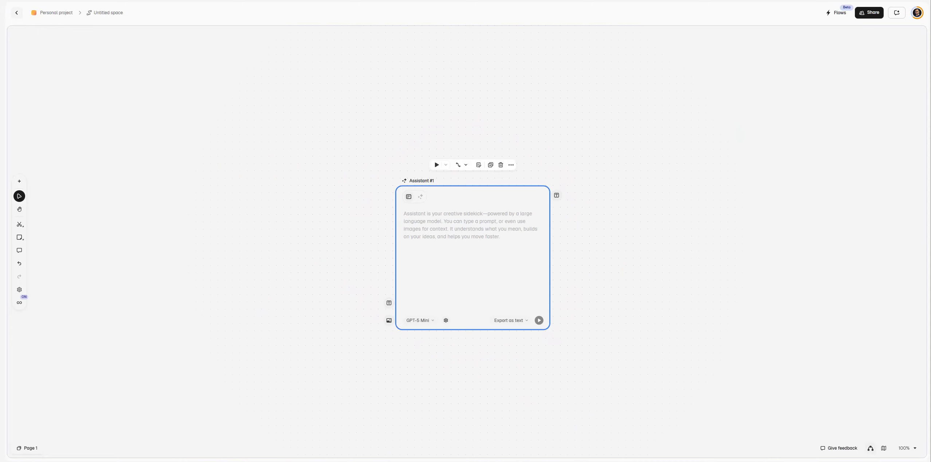
Upload the smiling-man image magnific_a-smiling-man-img3-sittin_Xt3X9sYBfo as a new node beside the Assistant node
double_click(310, 205)
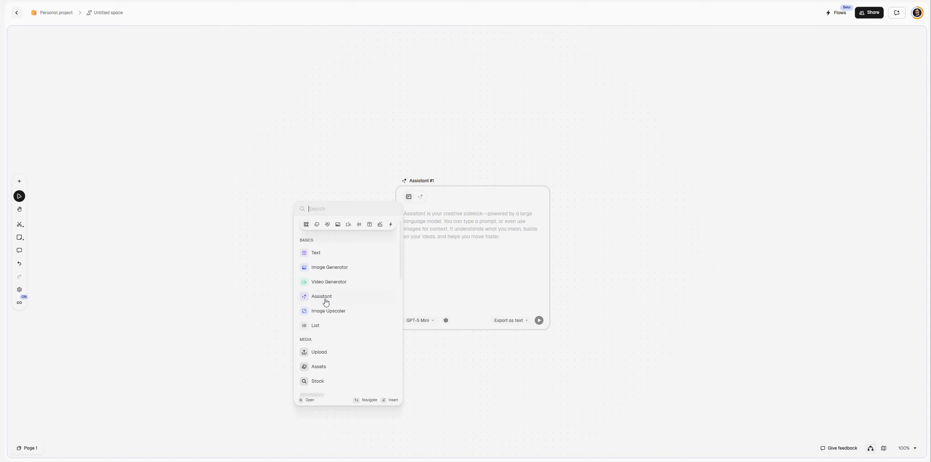
click(321, 351)
scroll(213, 116, down, 10)
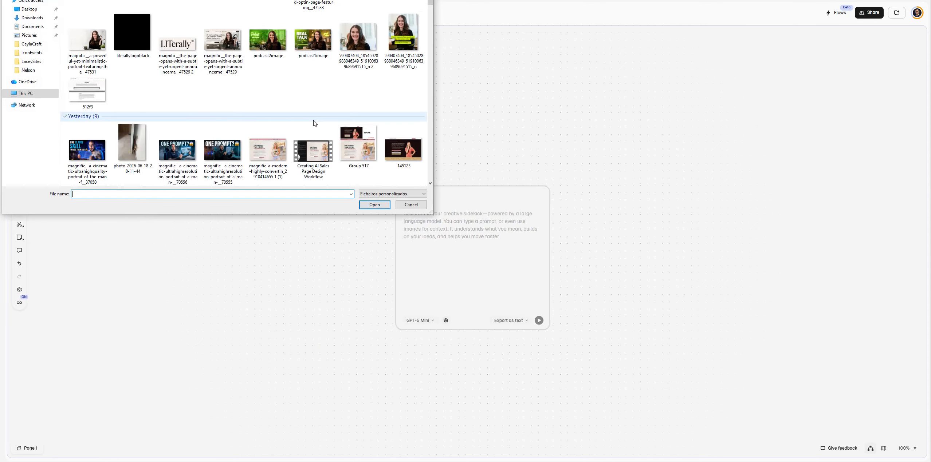
scroll(271, 158, down, 3)
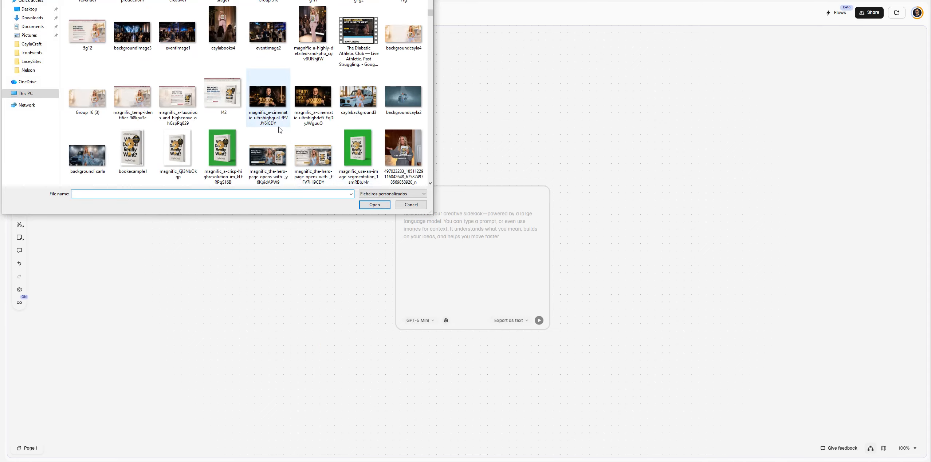
scroll(279, 129, up, 3)
scroll(279, 130, down, 10)
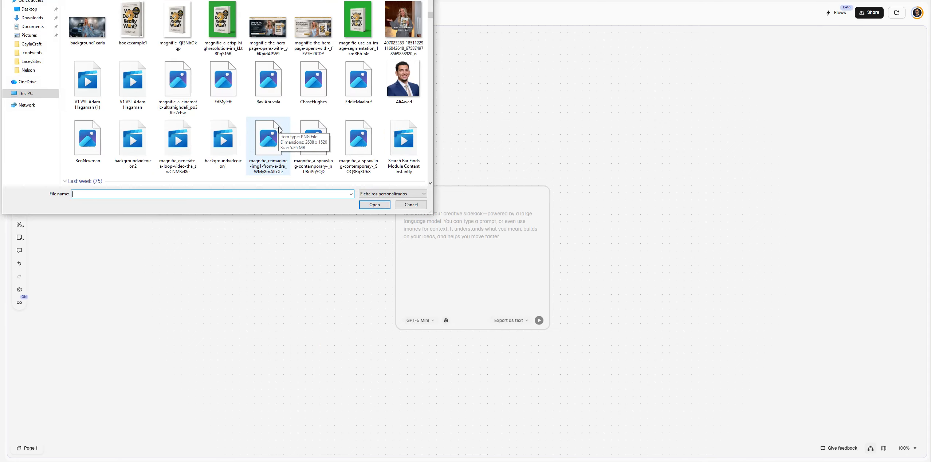
scroll(280, 129, down, 4)
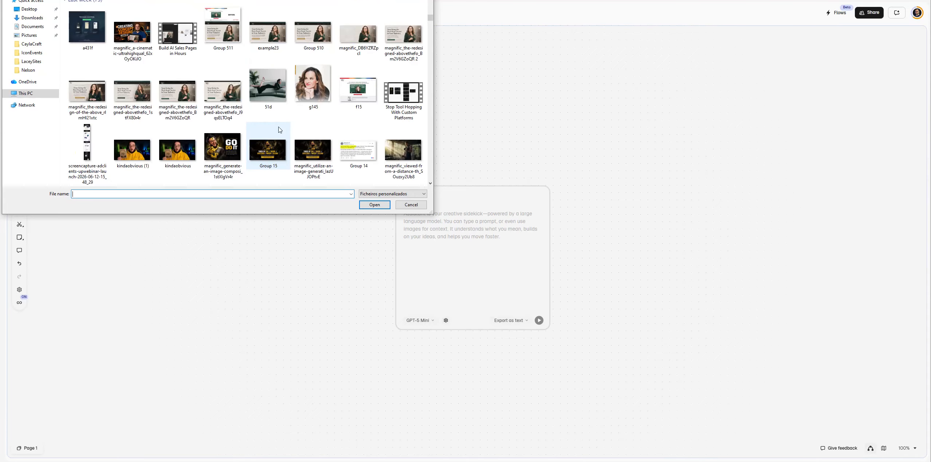
scroll(277, 123, down, 8)
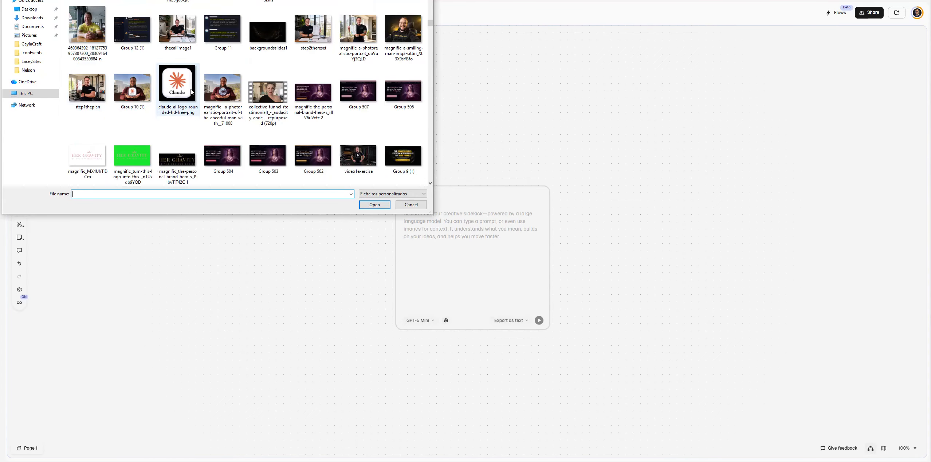
scroll(306, 101, down, 2)
scroll(306, 101, up, 2)
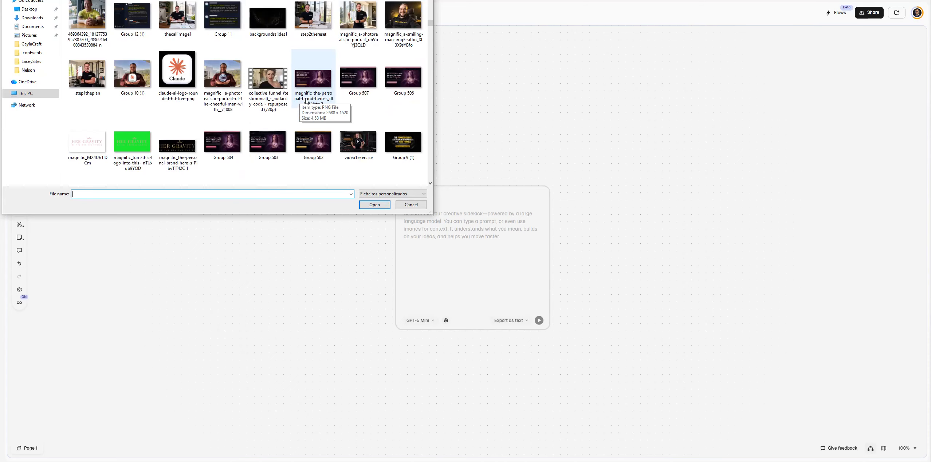
double_click(309, 98)
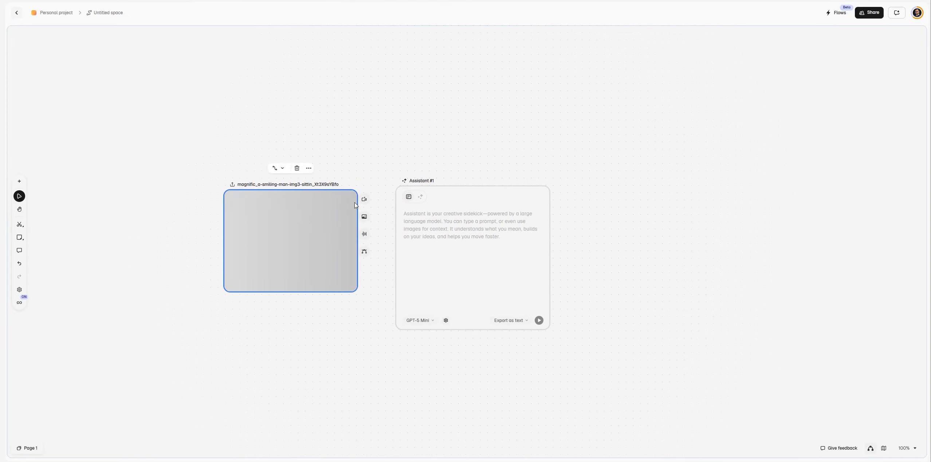
Connect the uploaded photo's image output to the Assistant node and move the photo closer to it
drag(364, 216, 419, 222)
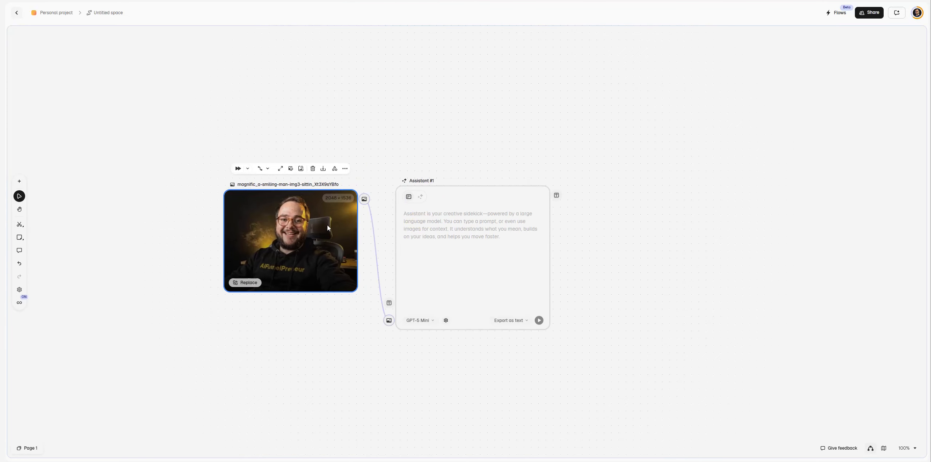
drag(327, 225, 344, 217)
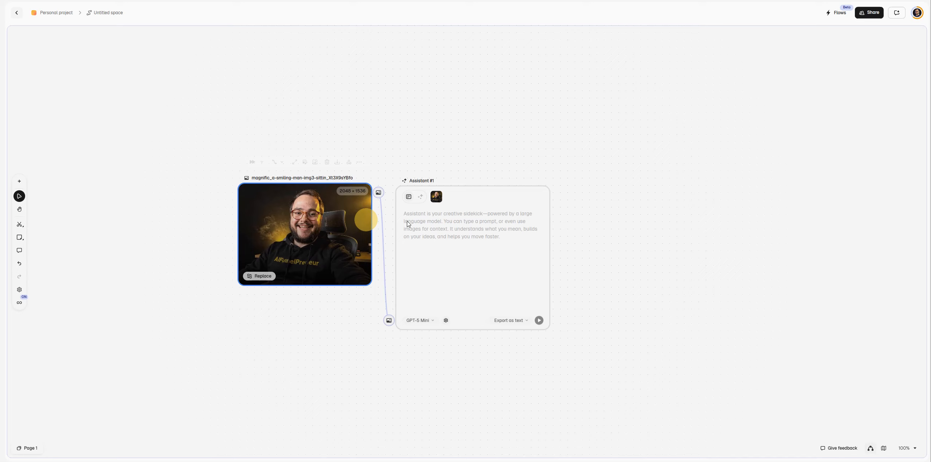
Add an Image Generator node fed by the Assistant's text output and place it beside the Assistant
click(531, 204)
drag(556, 196, 611, 223)
click(646, 241)
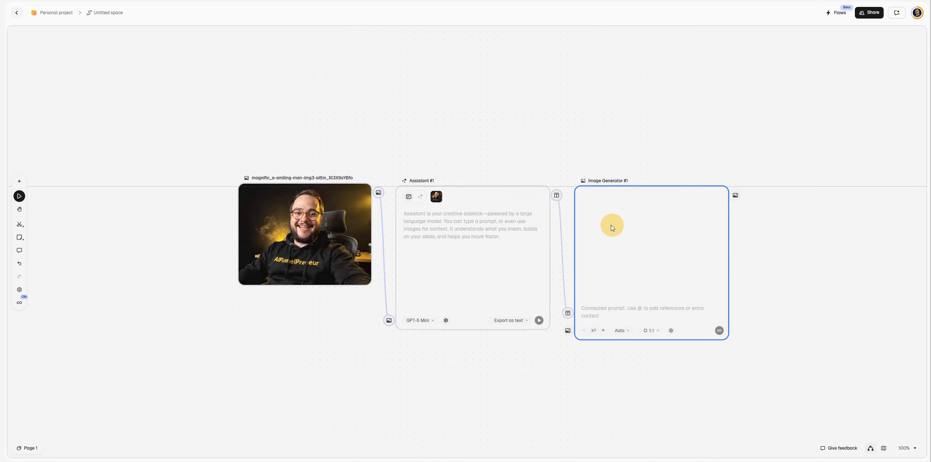
Set the Image Generator node's model to GPT 2
click(569, 306)
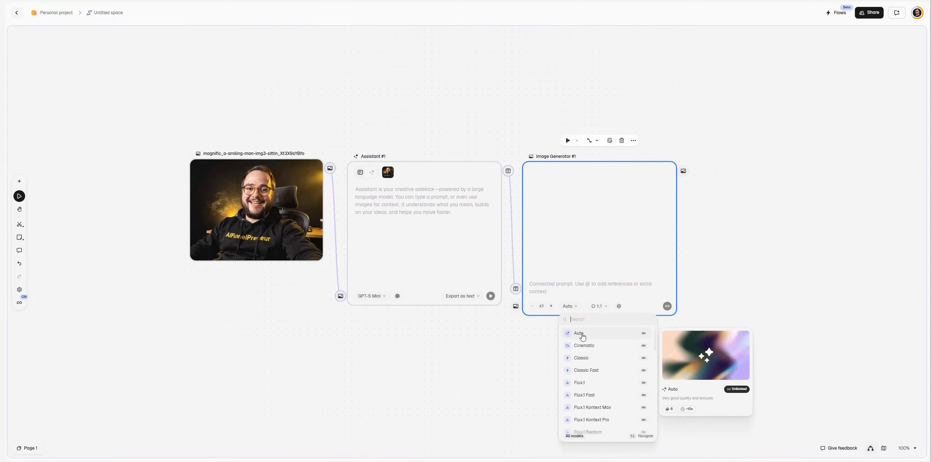
scroll(603, 412, down, 2)
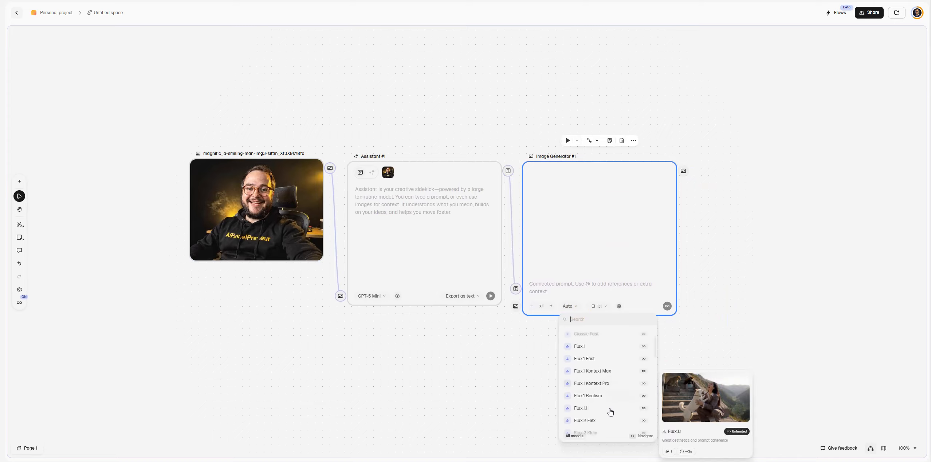
text(gpt)
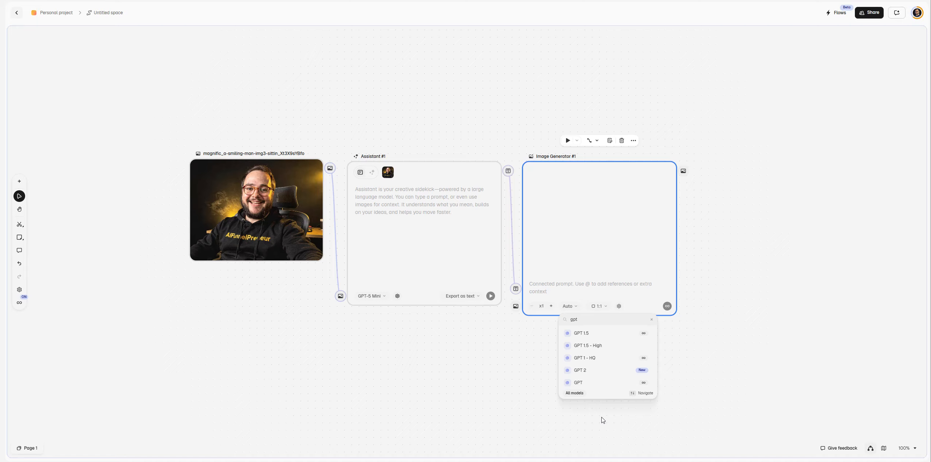
click(599, 373)
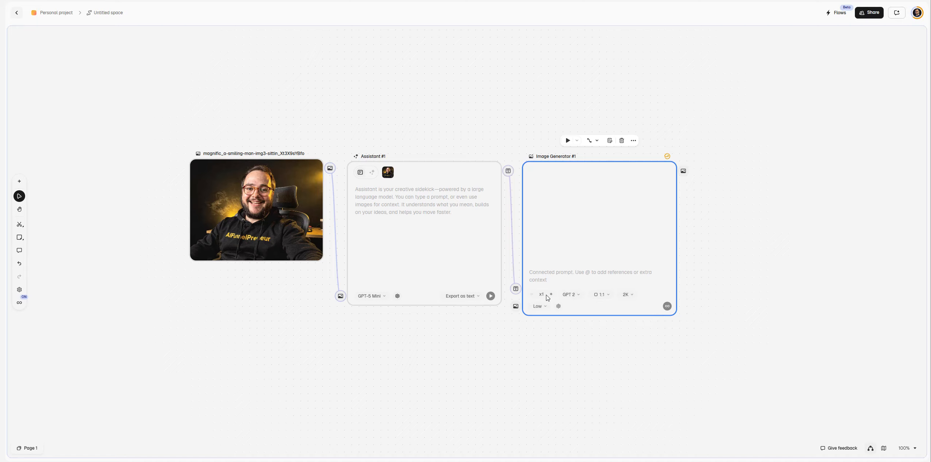
Configure the Image Generator for a 16:9 aspect ratio, Low quality and three images per run
click(602, 295)
click(607, 391)
click(541, 297)
click(541, 311)
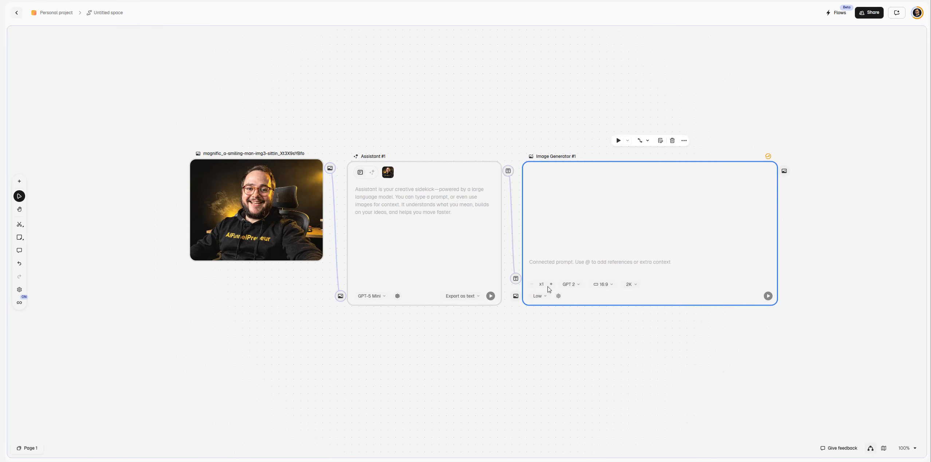
click(551, 284)
click(551, 284)
click(367, 191)
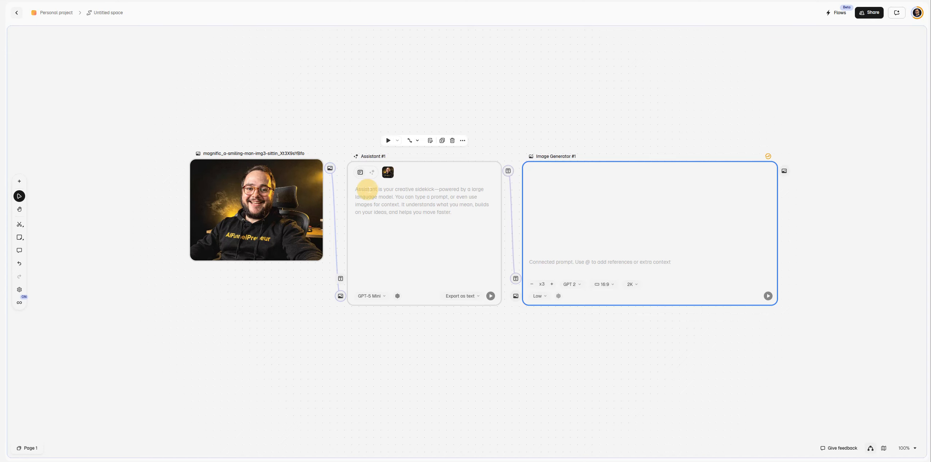
key(ctrl+v)
click(576, 354)
click(471, 334)
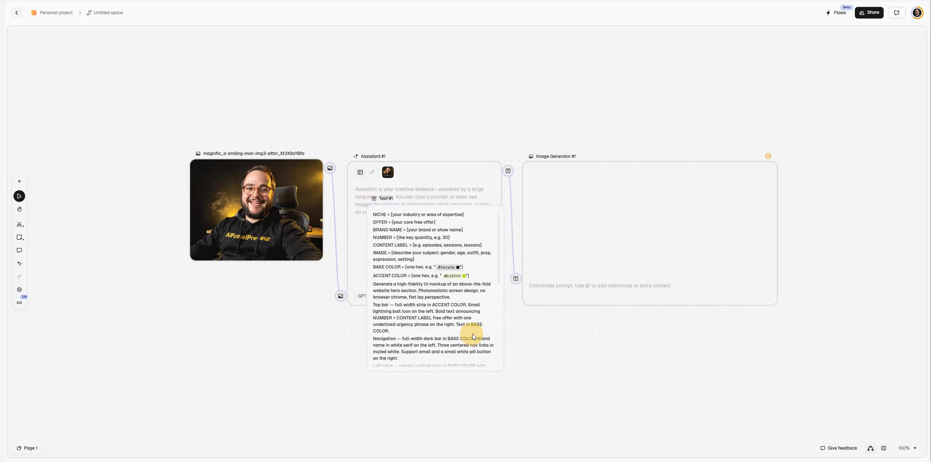
key(Delete)
Paste the copied website hero prompt template into the Assistant node and set its model to Gemini 3.1 Pro
click(400, 195)
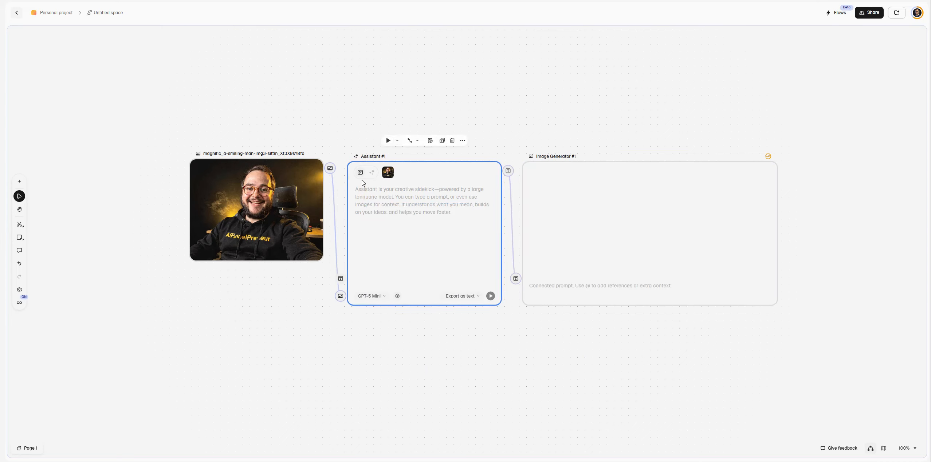
key(ctrl+v)
click(377, 298)
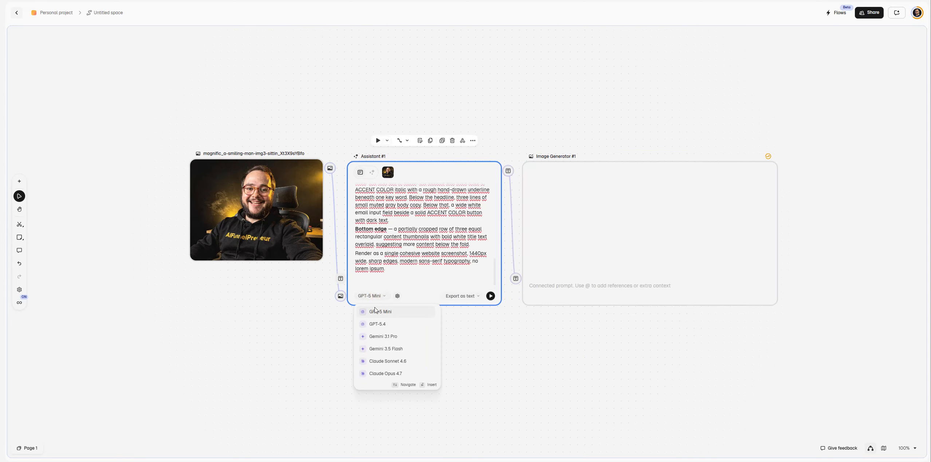
click(388, 339)
Replace the NICHE placeholder in the Assistant prompt with "car cleaning"
scroll(406, 244, up, 10)
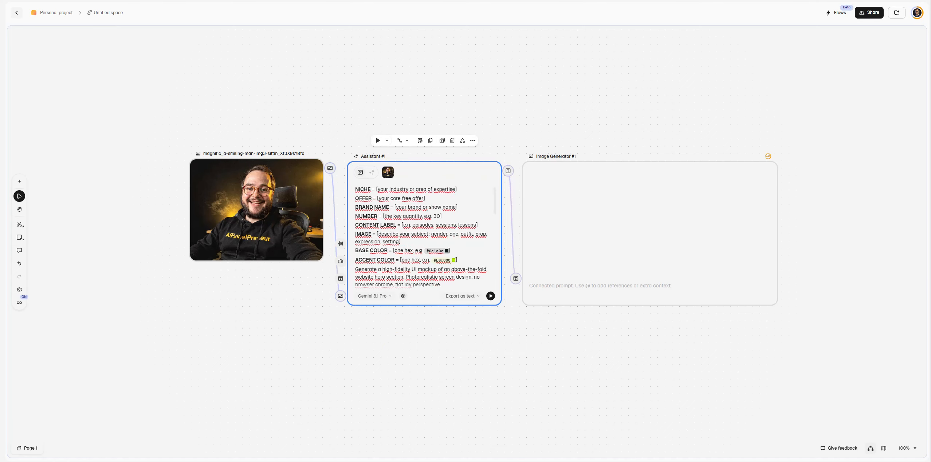
scroll(407, 332, up, 5)
scroll(448, 338, up, 3)
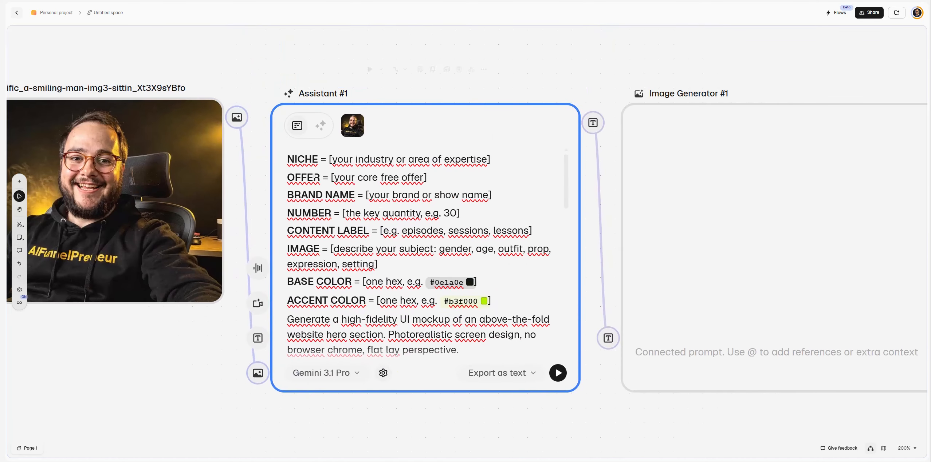
click(292, 159)
drag(292, 159, 344, 159)
drag(487, 159, 329, 159)
text(car cleaning)
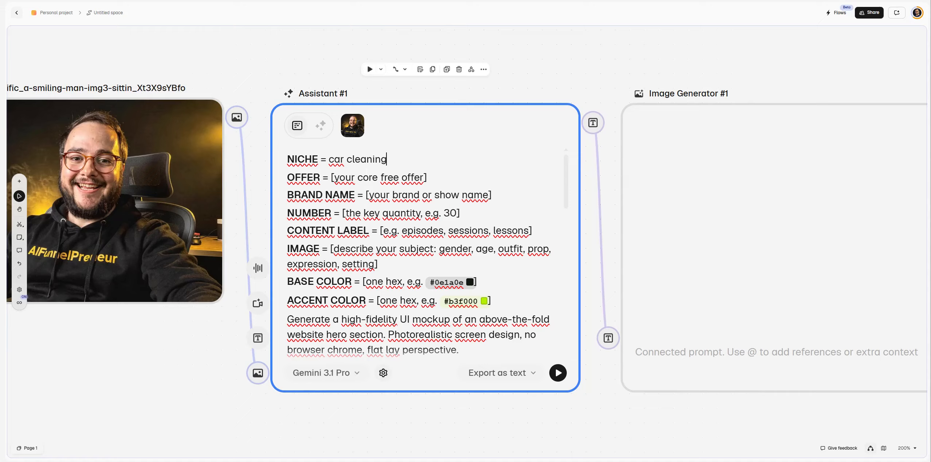
Replace the OFFER placeholder with "i'll clean your car every month, 50% off forever"
drag(427, 178, 333, 179)
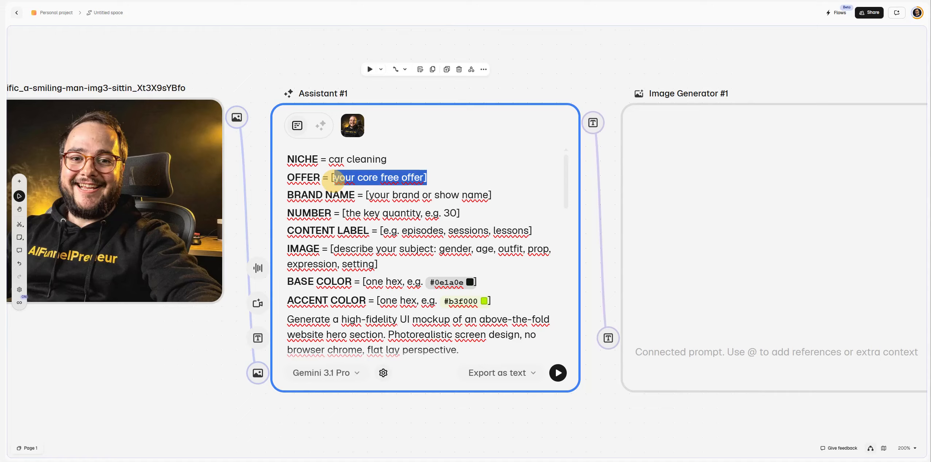
text(i'll clean)
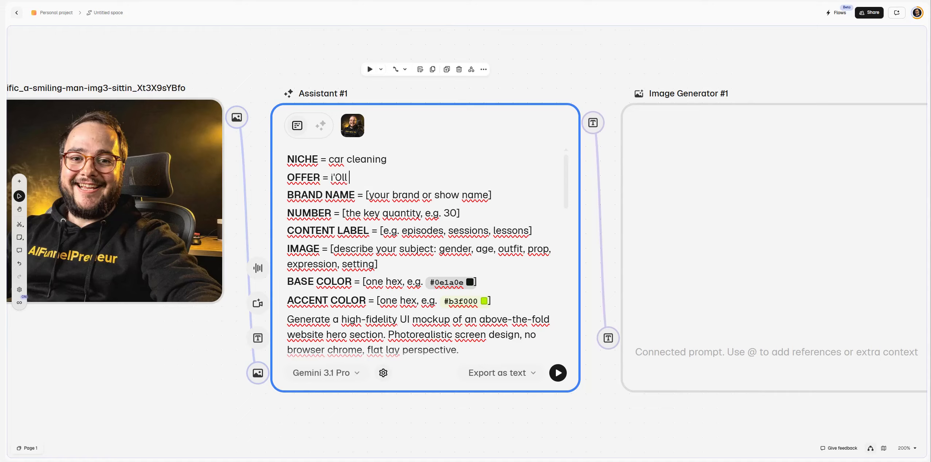
text( your car every month, 50)
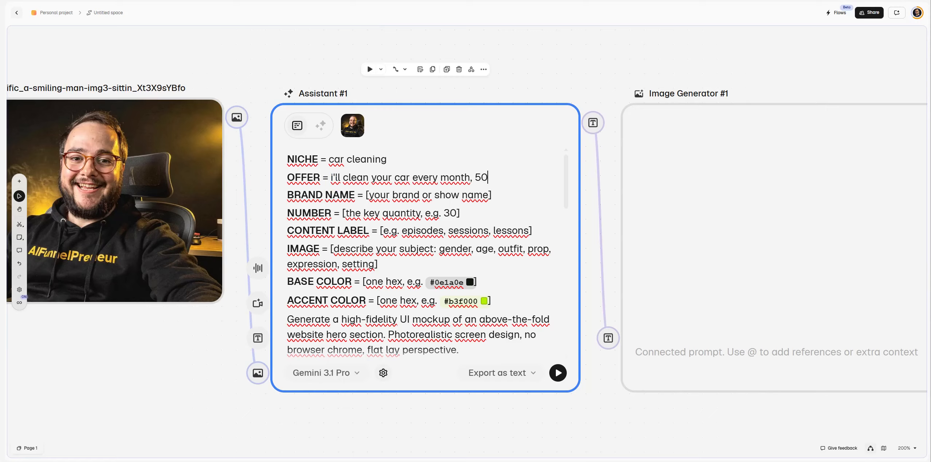
text(% off forever)
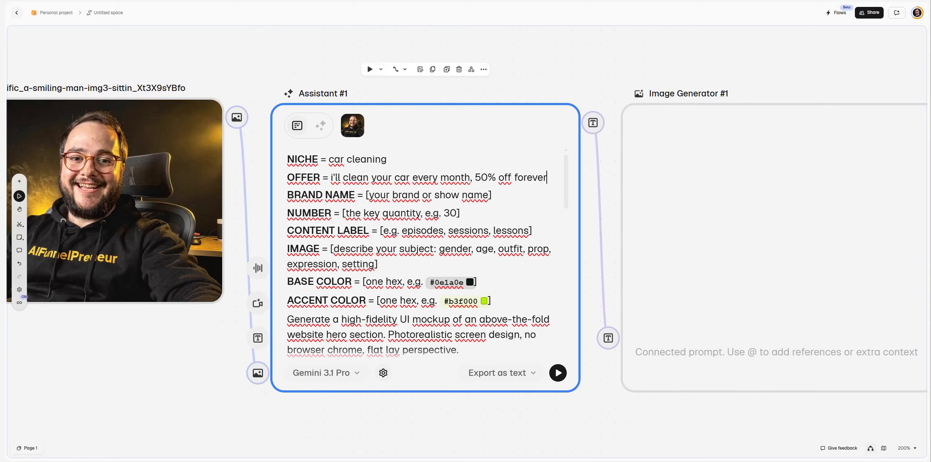
drag(374, 195, 487, 196)
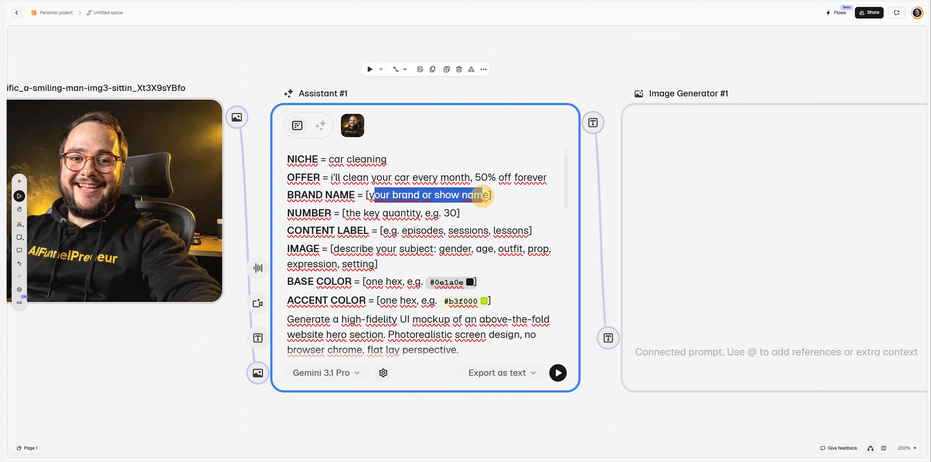
click(492, 198)
drag(334, 213, 472, 213)
drag(407, 231, 551, 234)
Replace the IMAGE placeholder with a reference to the connected smiling-man photo followed by "a man in an overalls"
drag(378, 264, 331, 250)
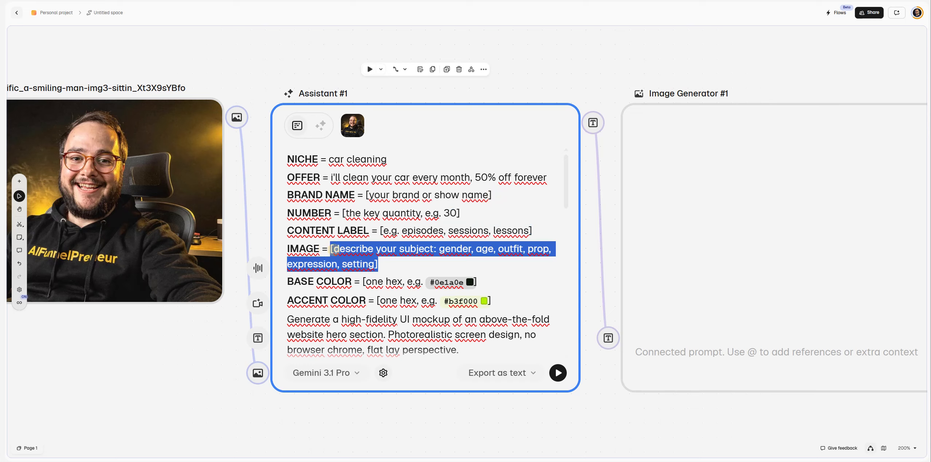
key(BackSpace)
text(@)
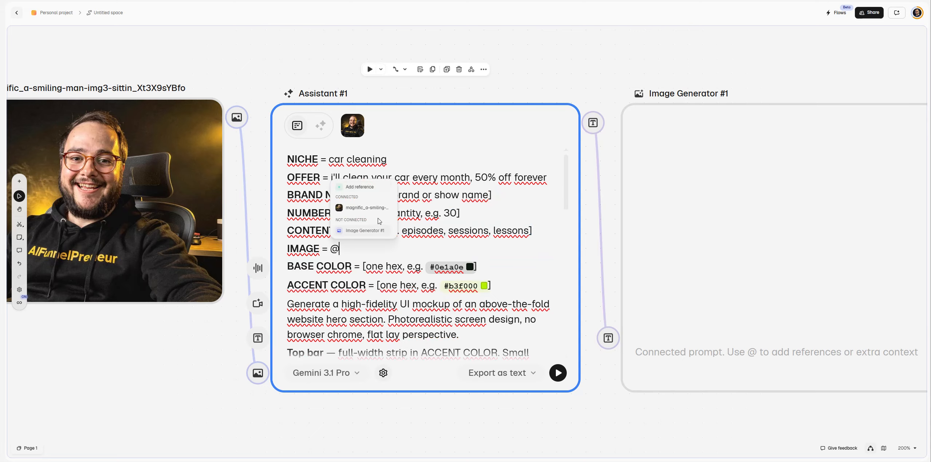
click(361, 212)
text(a man)
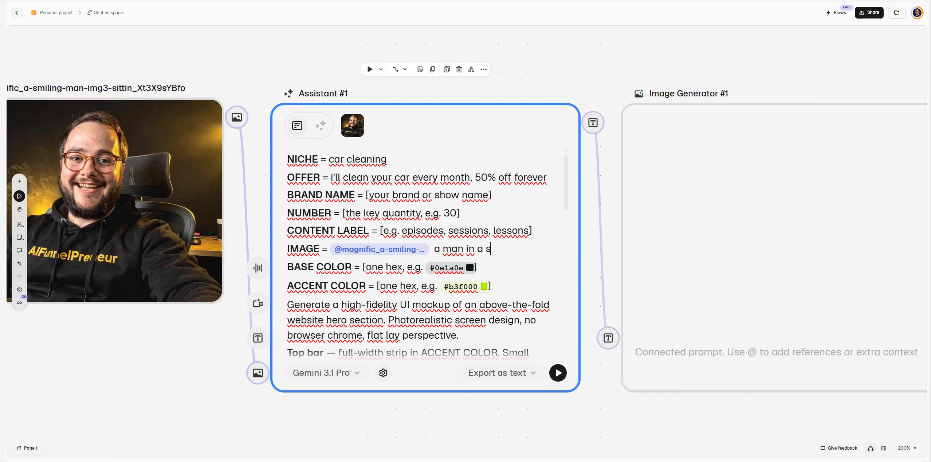
text( in an overall)
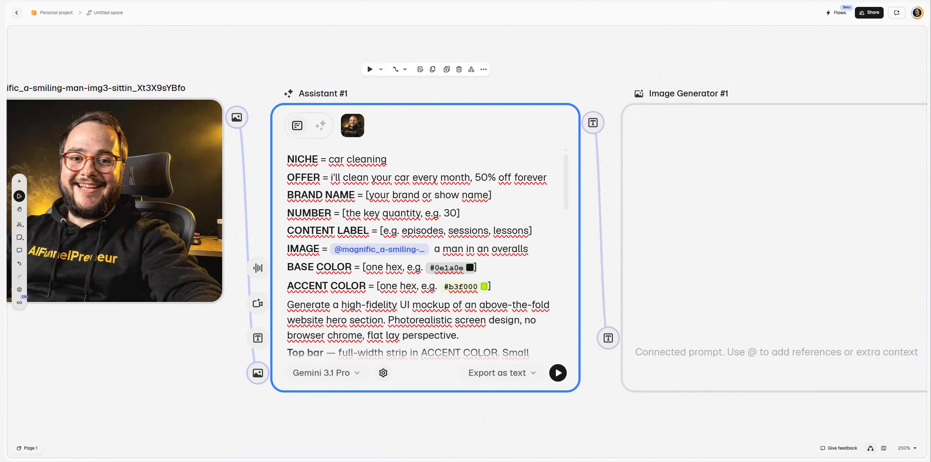
Search Google for "overalls" in a separate tab to check the garment, and return to the space
key(ctrl+t)
text(overalls)
key(Return)
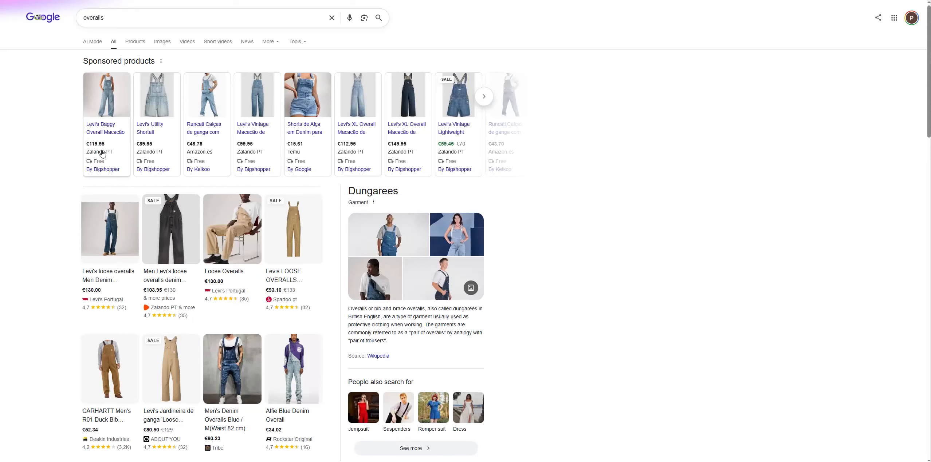
key(ctrl+w)
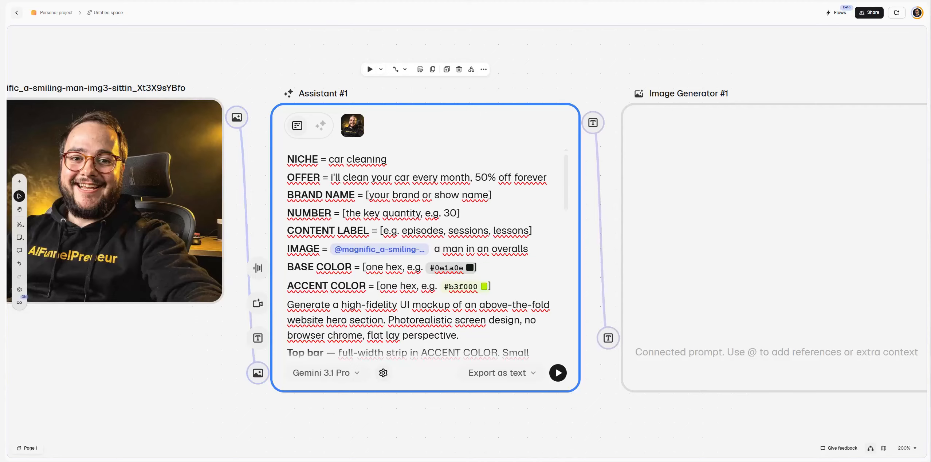
Extend the IMAGE description after "overalls" with "with car cleaning utensils on his hands,"
click(534, 249)
text(cleaith ca)
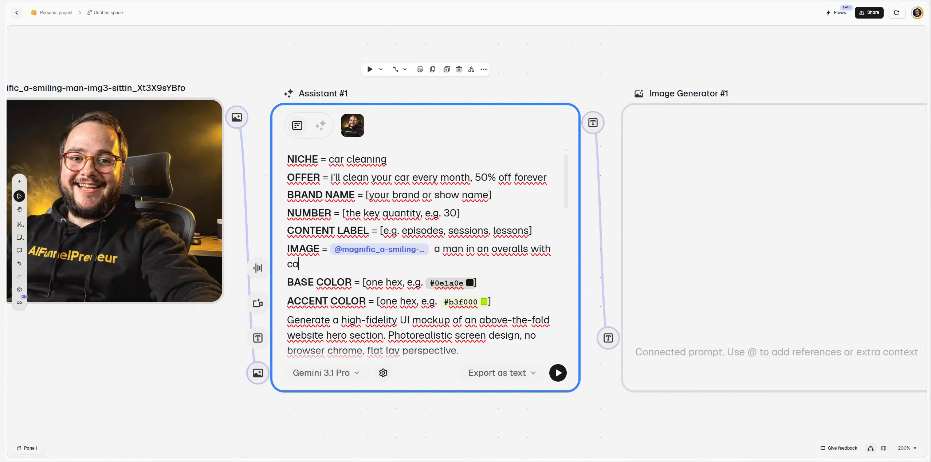
text(r cleaning )
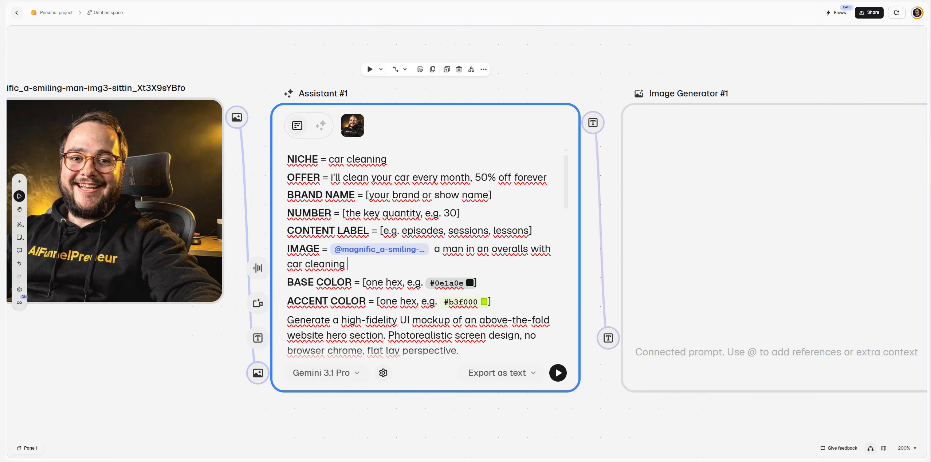
text(utensils ion)
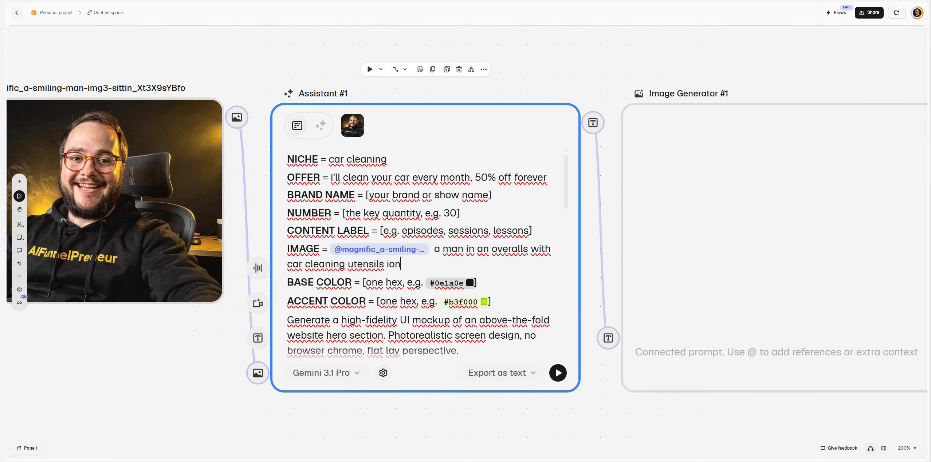
key(BackSpace)
key(BackSpace)
key(BackSpace)
text(on his hands, )
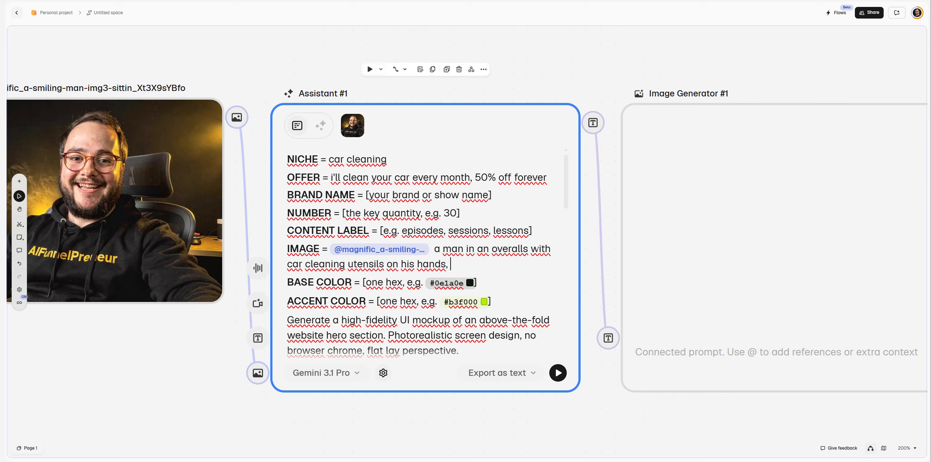
Finish the IMAGE description with "behind him we can see a garage and a car that's really clean and sparkle effects to illustrate how clean it is."
text(behind him we )
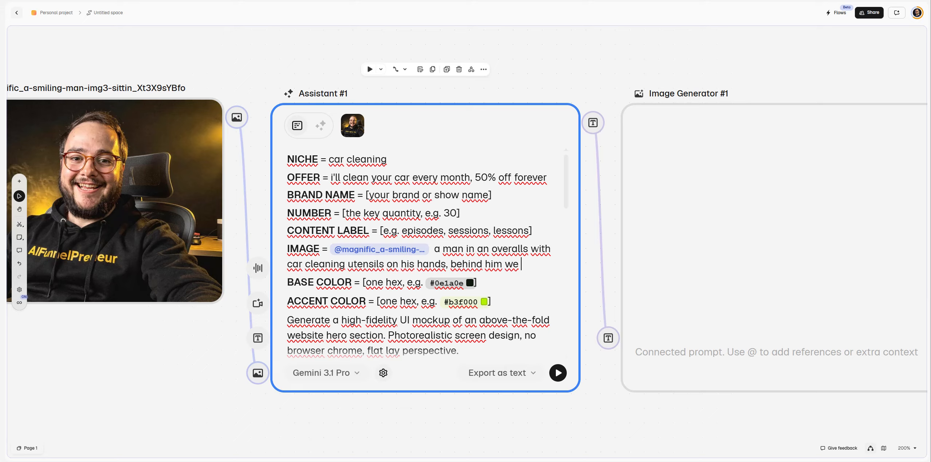
text(can see a garage and a car that's really clean and sp)
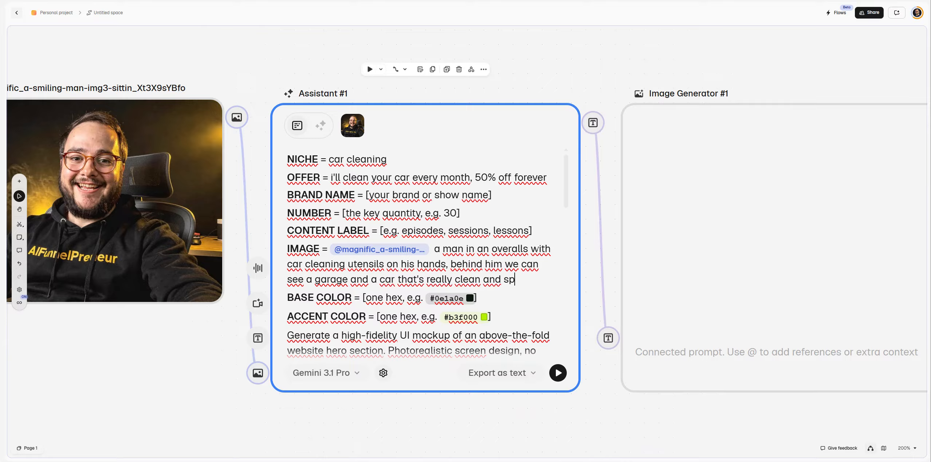
text(effects to illustrate how clean it is.)
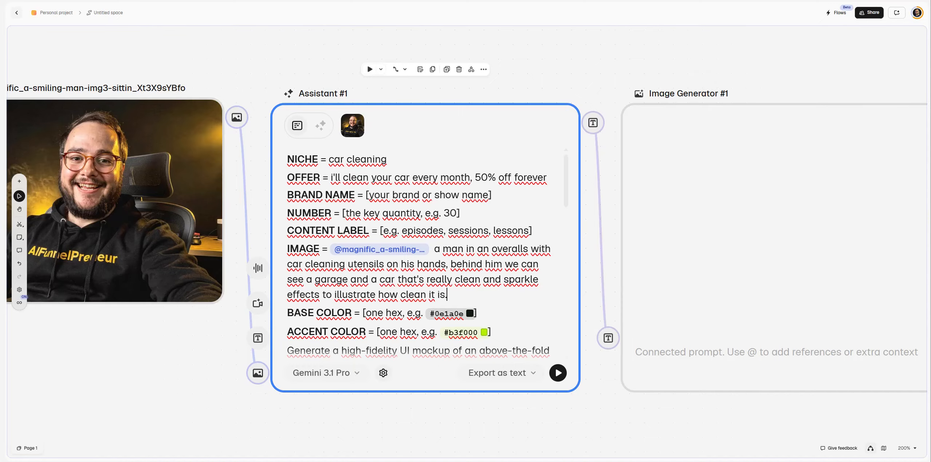
Replace the color placeholders in the Assistant prompt, with BASE COLOR as "red" and ACCENT COLOR as "yellow"
scroll(534, 226, down, 4)
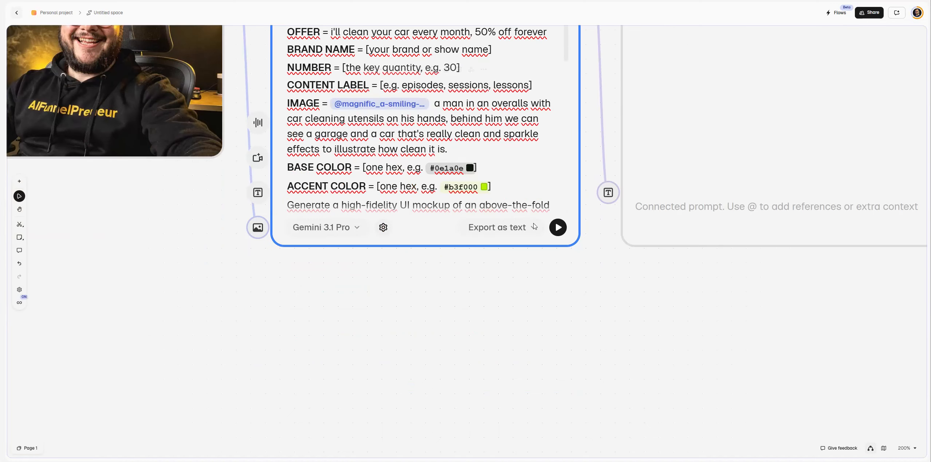
drag(476, 169, 368, 172)
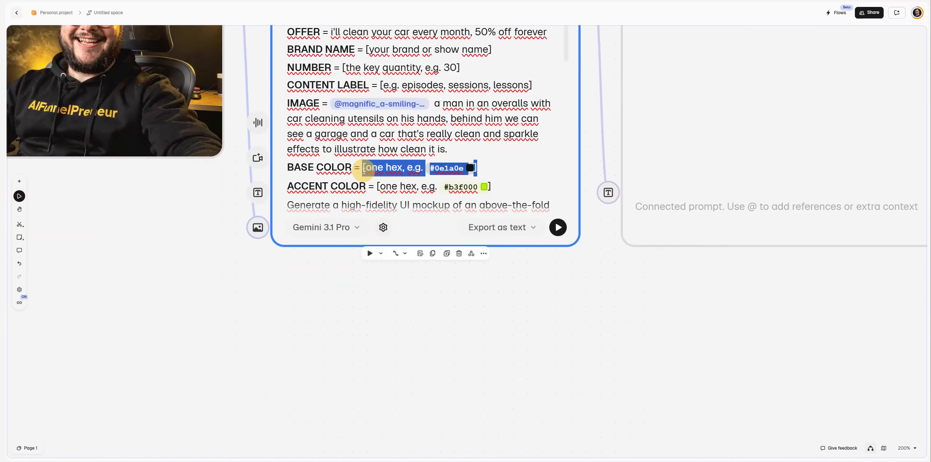
text(red)
drag(492, 186, 377, 185)
text(yellow)
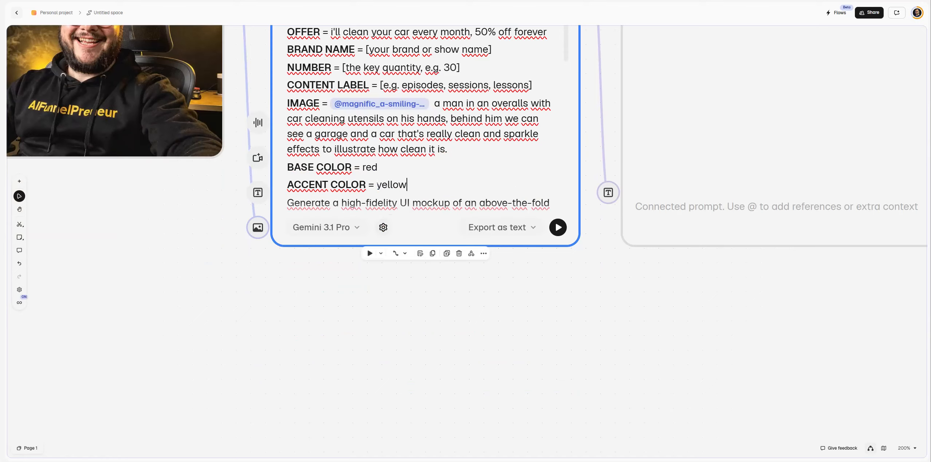
double_click(377, 185)
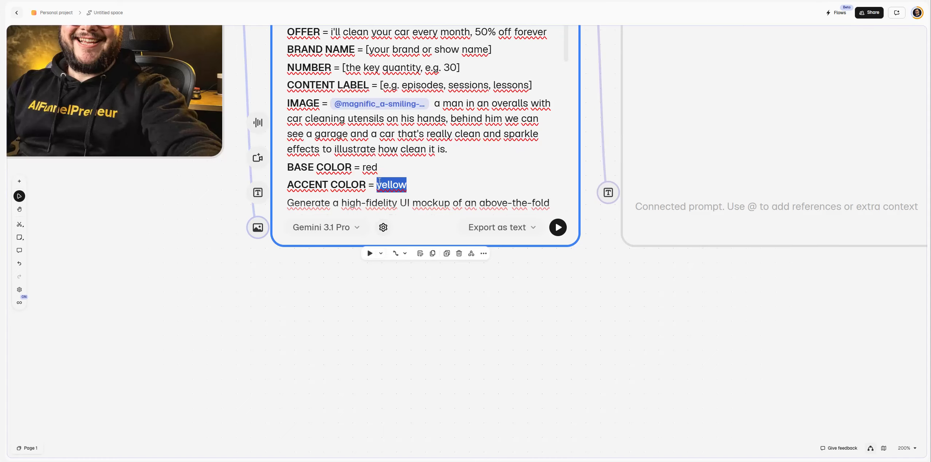
text(contrast)
key(BackSpace)
key(BackSpace)
key(BackSpace)
key(BackSpace)
key(BackSpace)
key(BackSpace)
key(BackSpace)
key(BackSpace)
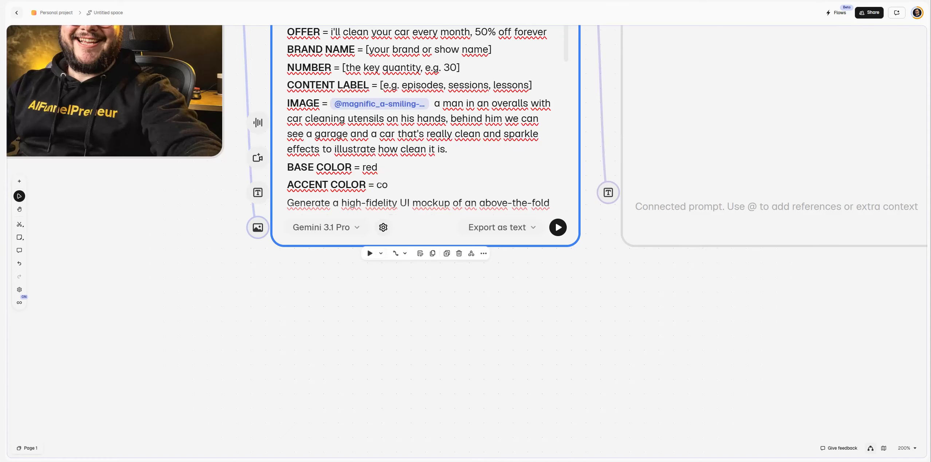
text(yellow)
Check the rest of the Assistant prompt and run the workflow from the Assistant node onward, including the connected Image Generator
scroll(367, 248, down, 4)
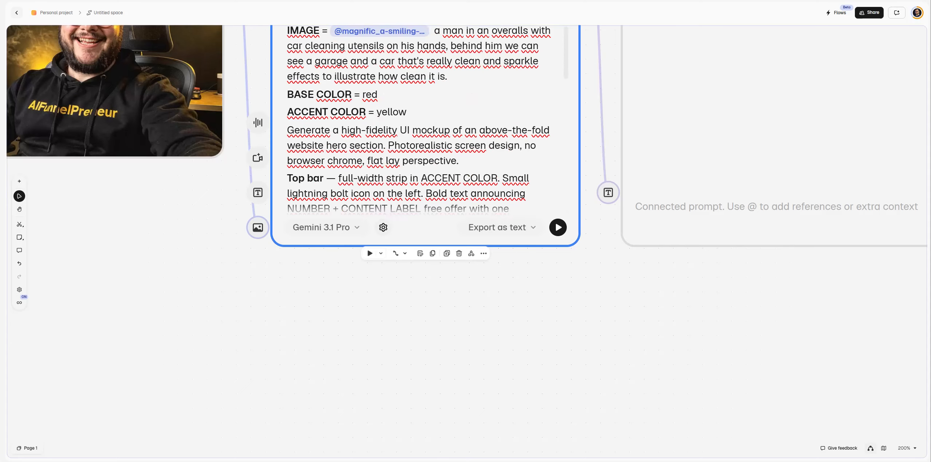
scroll(367, 248, up, 4)
scroll(557, 293, up, 3)
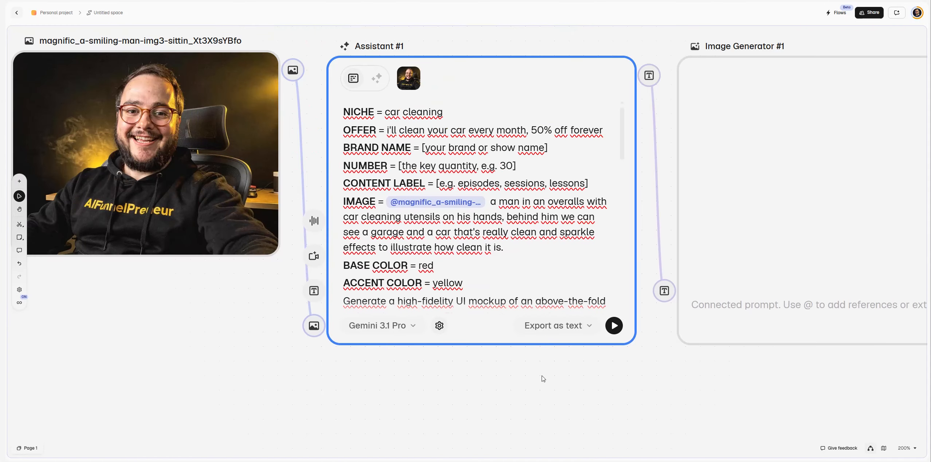
click(614, 328)
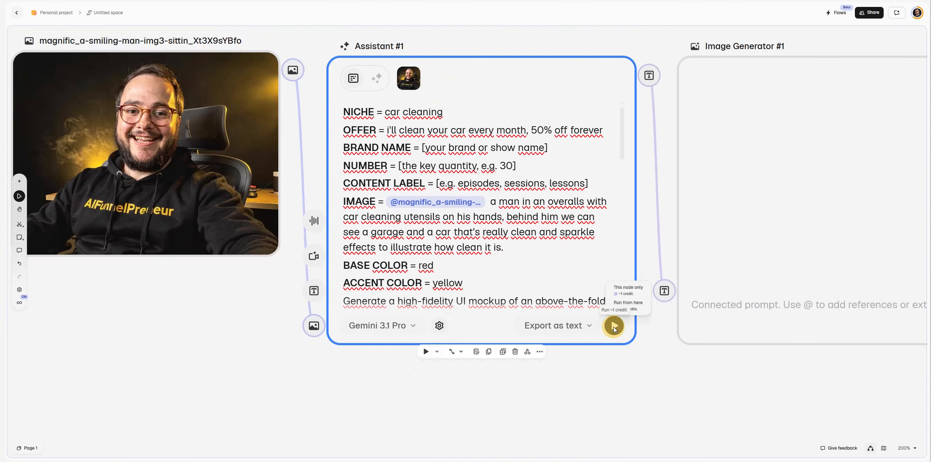
click(636, 309)
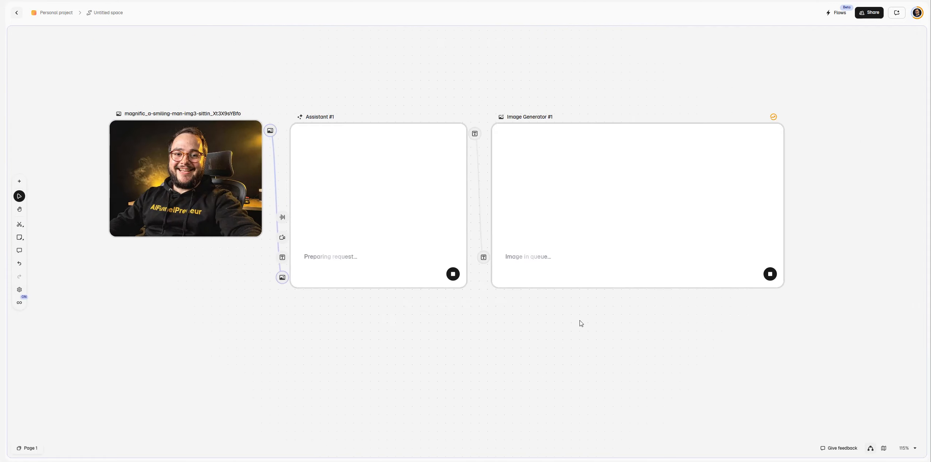
Move the Image Generator and portrait nodes slightly closer to the Assistant node to tidy the canvas spacing
drag(584, 212, 577, 212)
drag(193, 159, 200, 162)
click(344, 143)
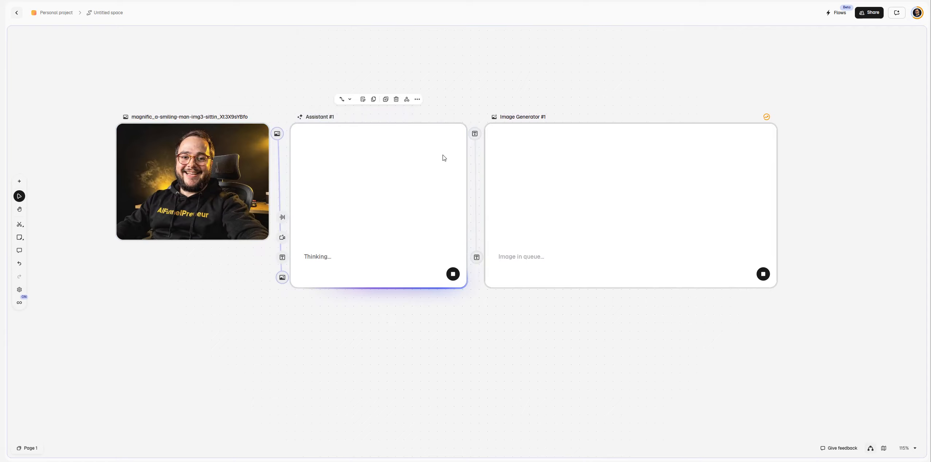
click(562, 183)
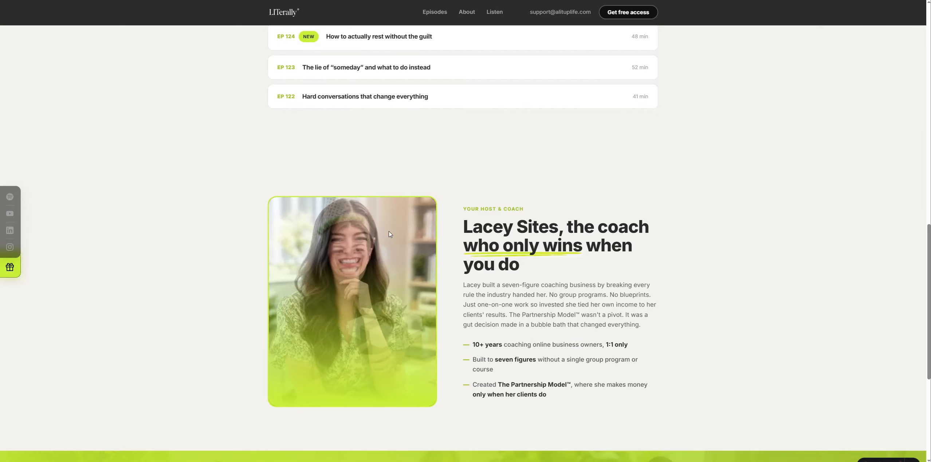
Switch to the LITerally podcast page and examine its hero headline as a reference design
scroll(571, 260, up, 15)
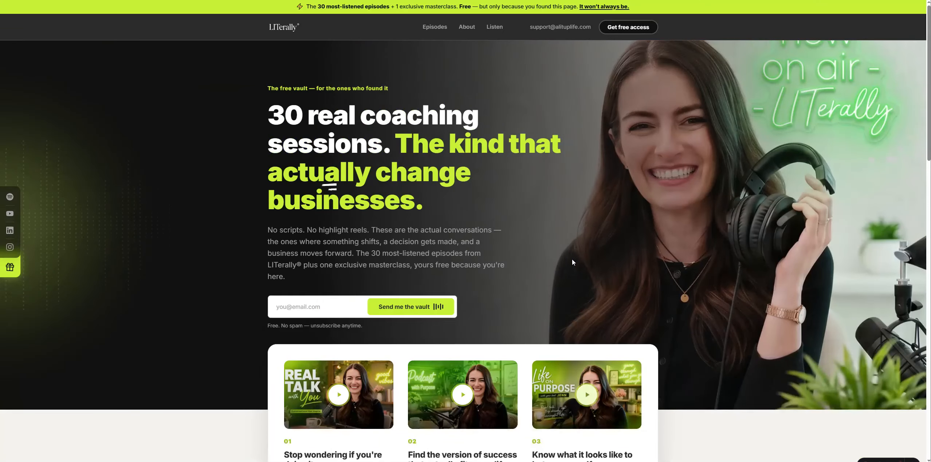
drag(285, 115, 424, 185)
click(679, 219)
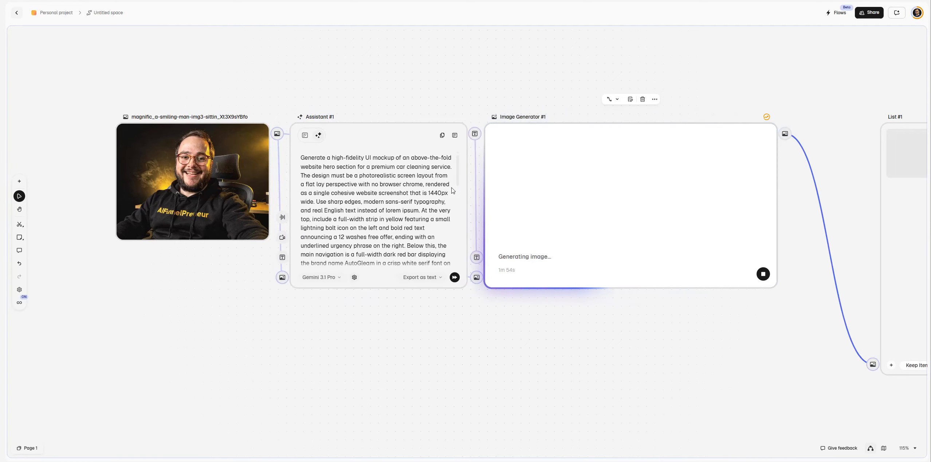
Move the output List node closer to the Image Generator node in the Magnific space
drag(892, 204, 807, 205)
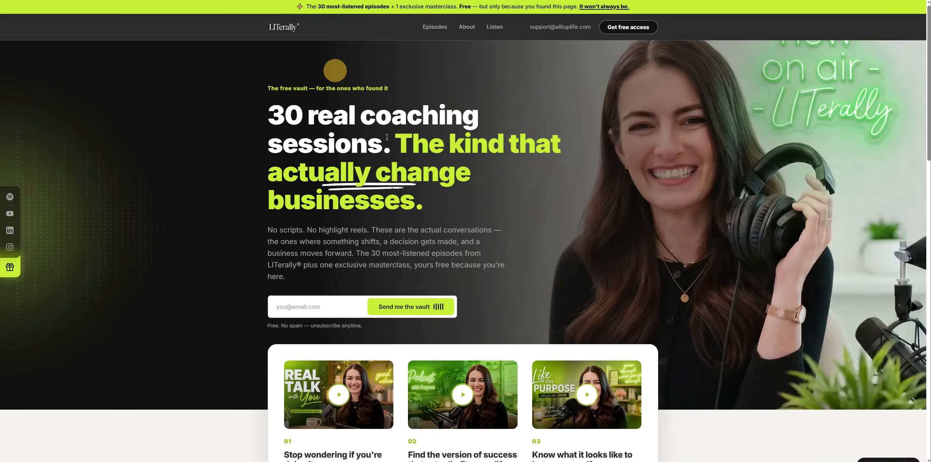
Examine the LITerally podcast page from its hero headline to the sign-up section, including the gift tab
drag(335, 70, 486, 168)
click(532, 190)
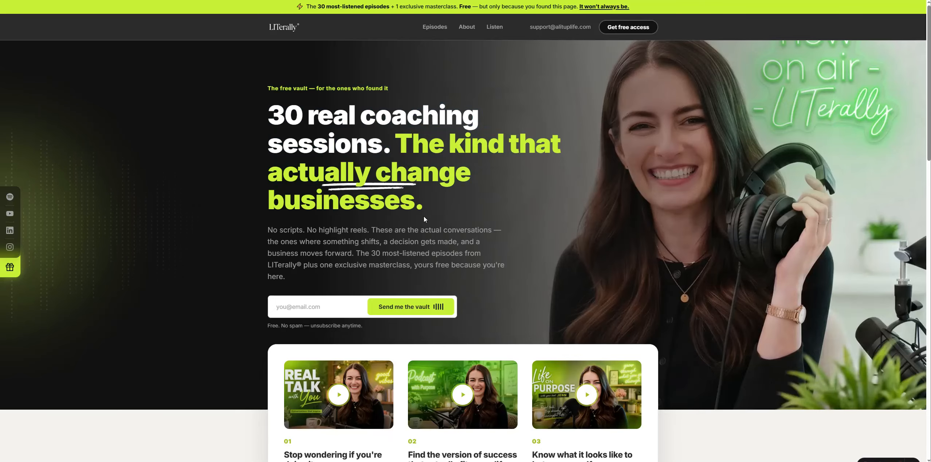
scroll(541, 194, down, 5)
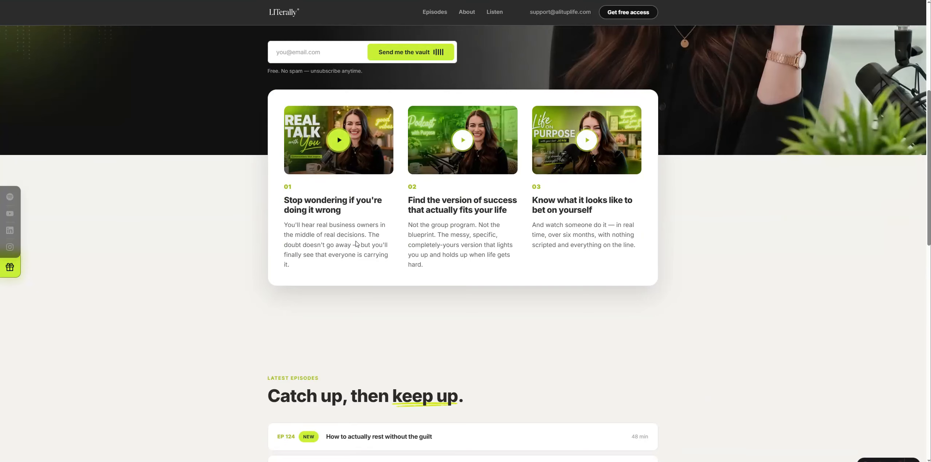
scroll(356, 244, down, 5)
scroll(230, 200, down, 5)
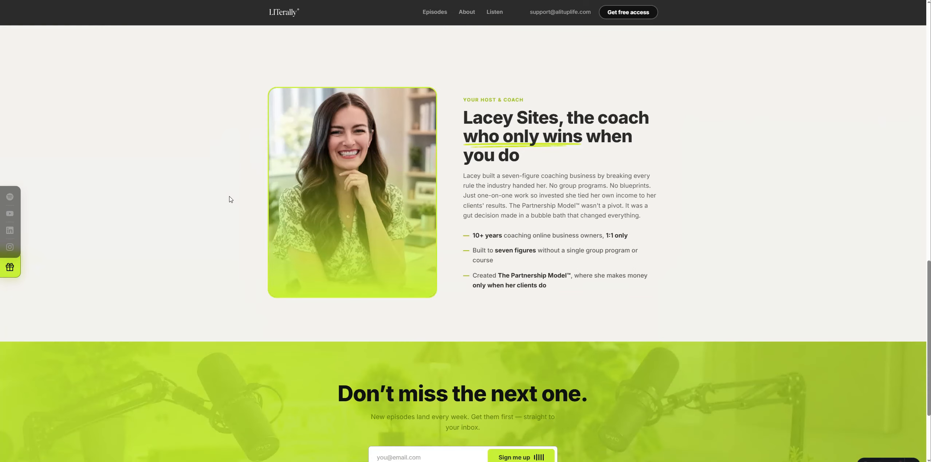
scroll(230, 199, down, 3)
click(12, 268)
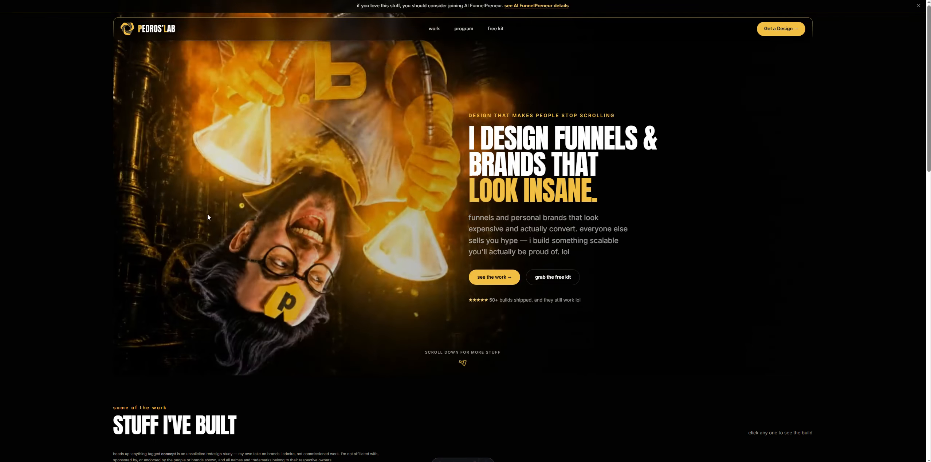
Browse the gallery of built work on the Pedros'Lab website and open the book launch funnel project
scroll(346, 177, down, 8)
scroll(345, 179, down, 3)
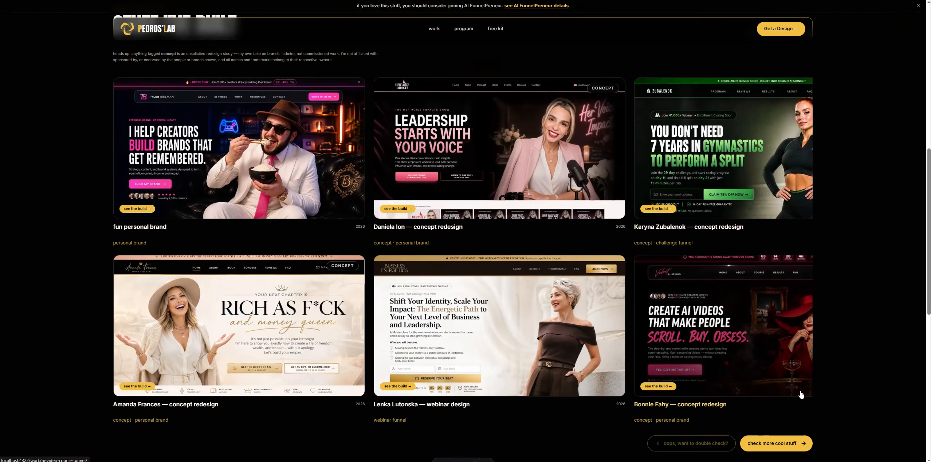
click(784, 449)
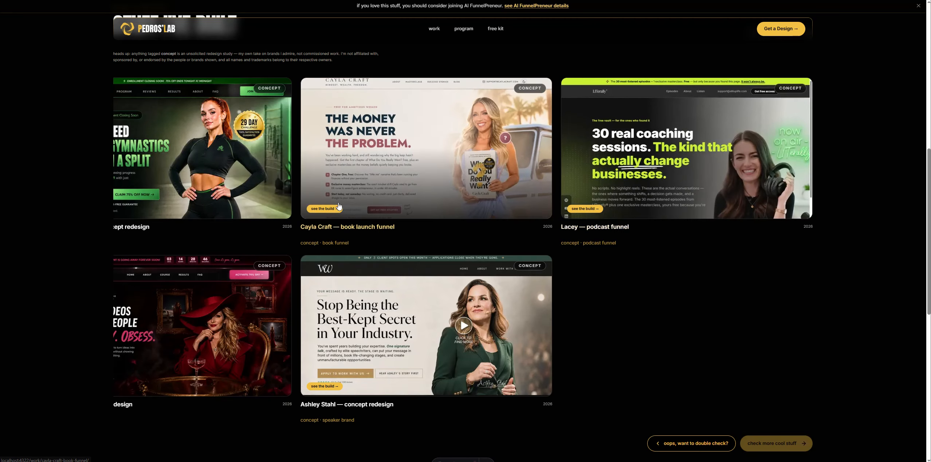
click(460, 131)
Examine the book launch funnel's live preview and switch it to the light theme
scroll(484, 254, down, 10)
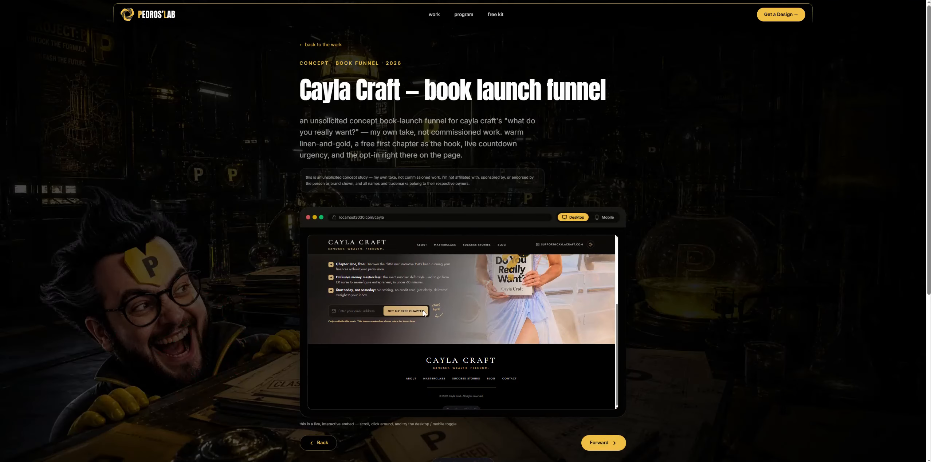
scroll(674, 269, down, 4)
scroll(487, 129, up, 15)
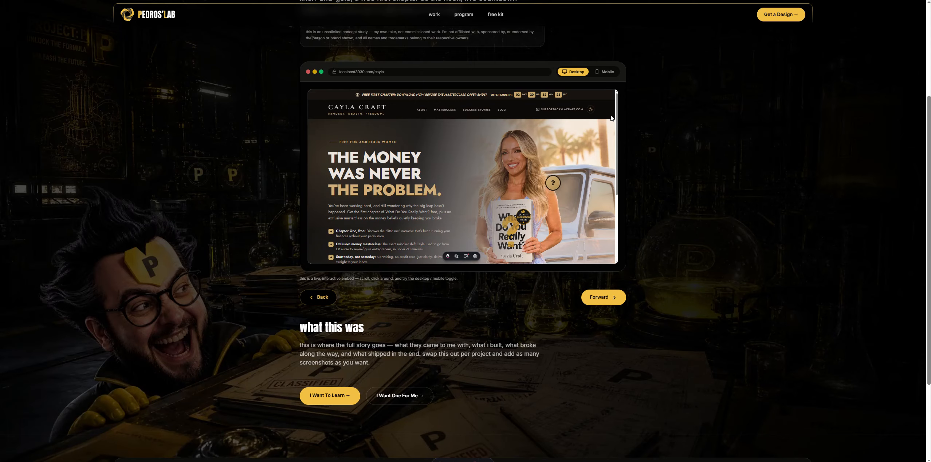
click(591, 109)
scroll(390, 213, down, 2)
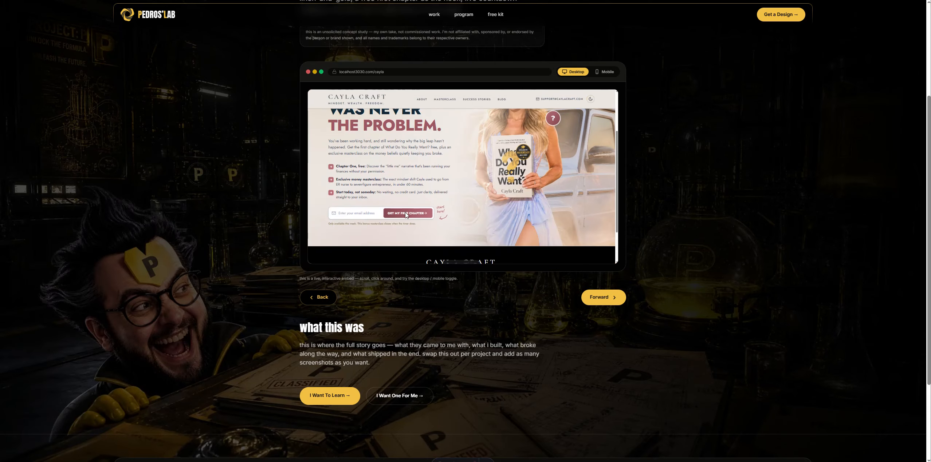
scroll(459, 229, down, 2)
scroll(524, 199, up, 5)
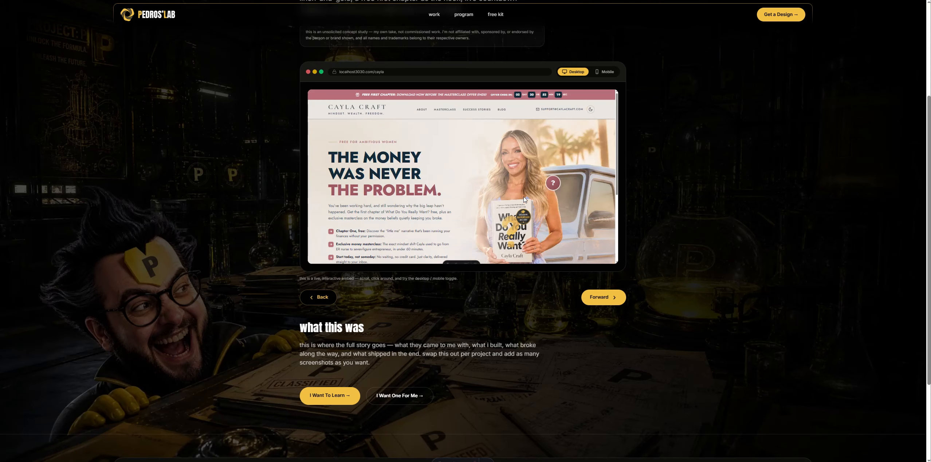
Check the book launch funnel's question-mark popup and its mobile layout, and return the preview to desktop
click(553, 184)
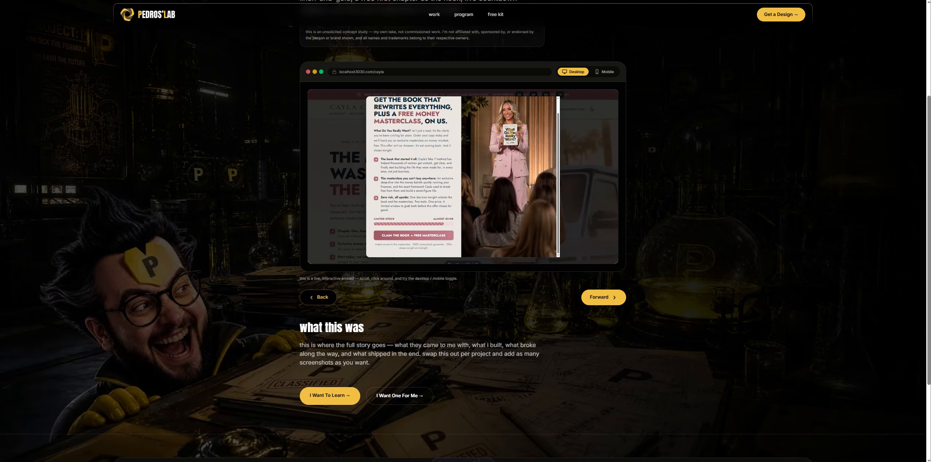
click(550, 104)
click(606, 72)
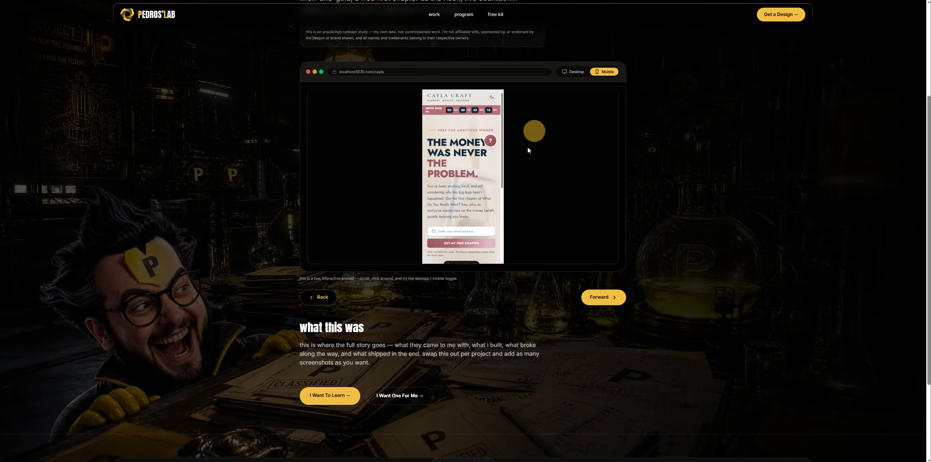
scroll(501, 168, down, 10)
scroll(501, 167, up, 10)
click(582, 71)
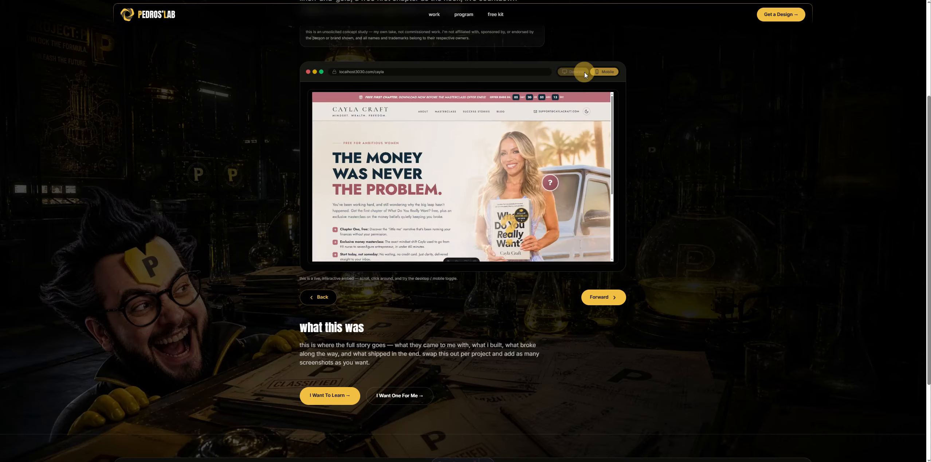
View the speaker brand concept redesign and advance to the podcast funnel project
click(596, 303)
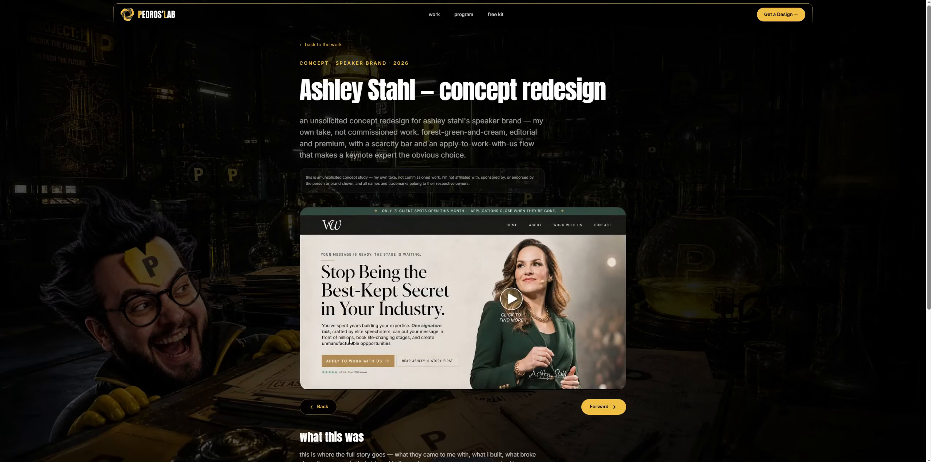
scroll(350, 340, down, 3)
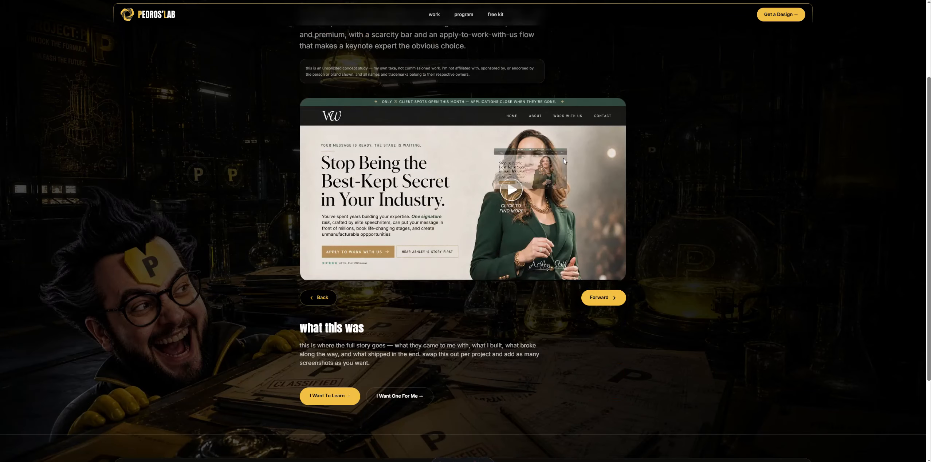
click(604, 298)
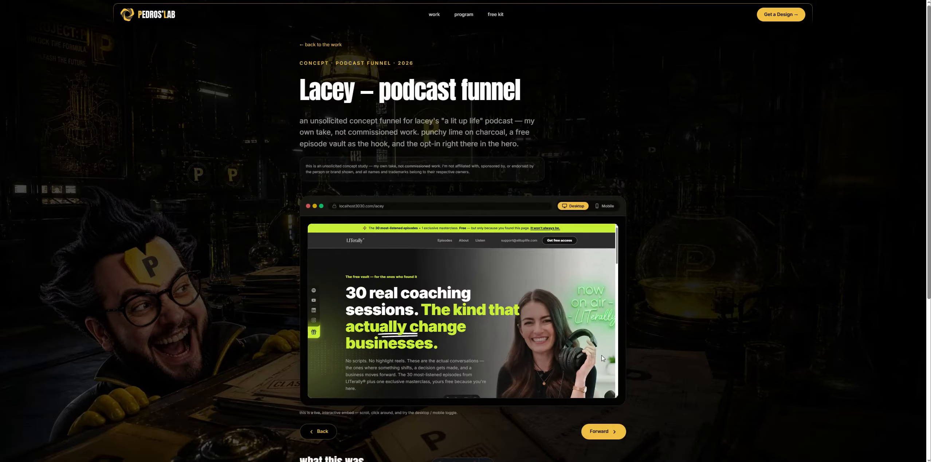
Examine the podcast funnel's desktop preview from the hero to the host and coach section
scroll(467, 311, down, 4)
scroll(468, 311, up, 4)
scroll(532, 214, down, 3)
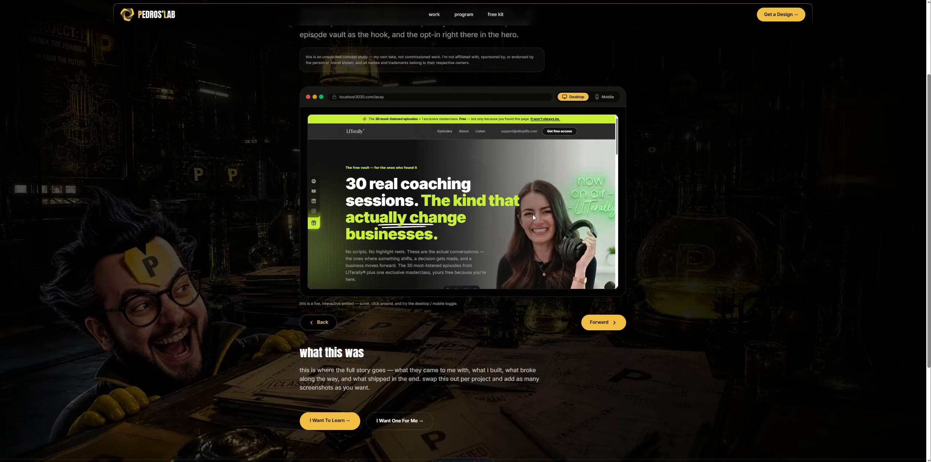
scroll(526, 202, down, 6)
scroll(526, 201, down, 8)
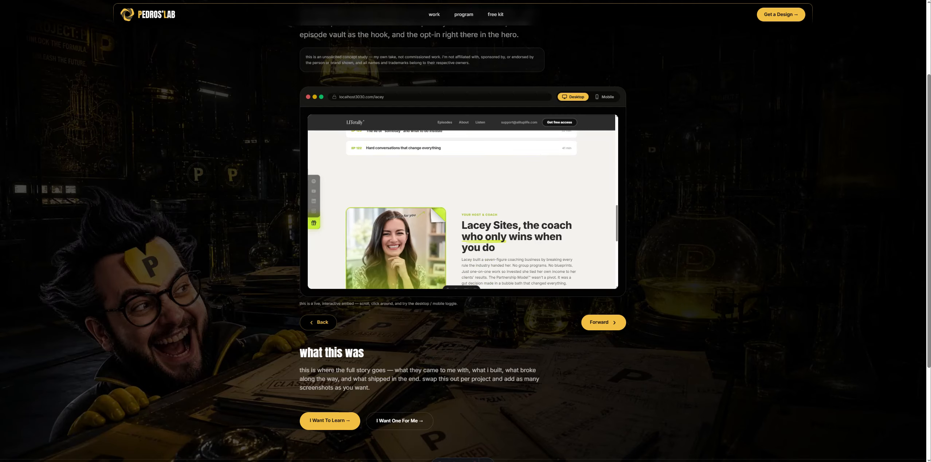
Switch the podcast funnel preview to mobile and examine its hero and episode cards
click(600, 101)
scroll(478, 203, up, 10)
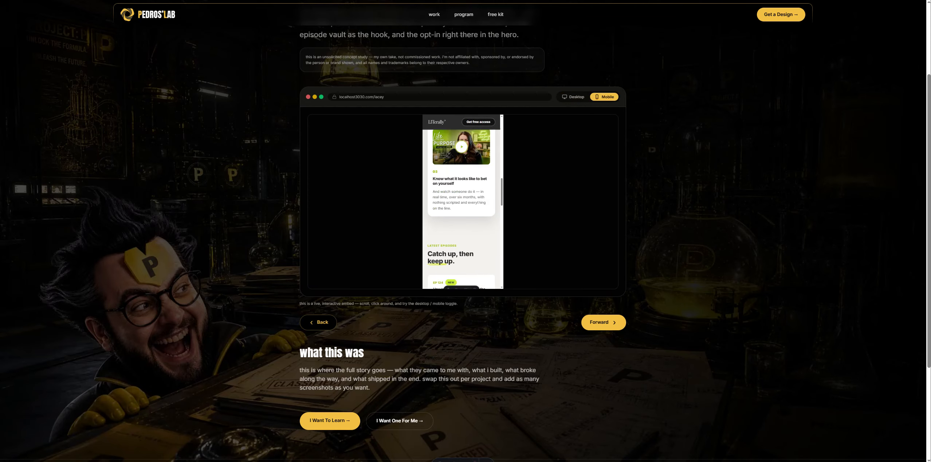
scroll(478, 203, up, 2)
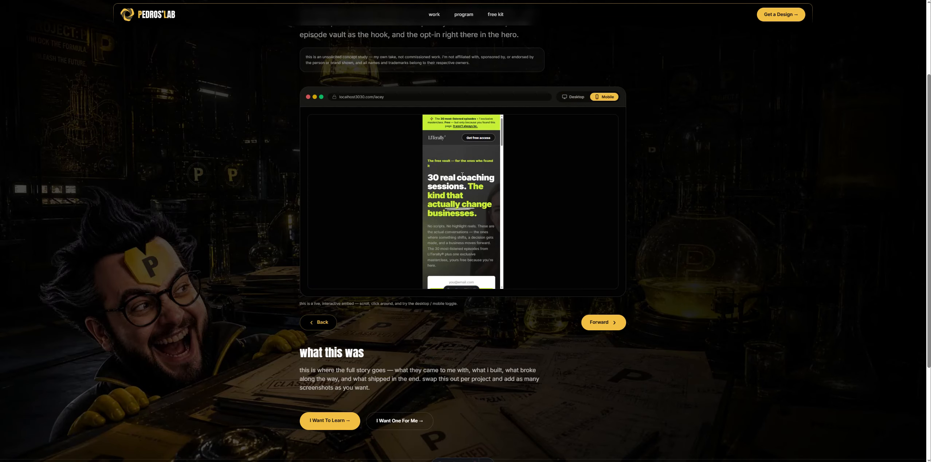
scroll(462, 175, down, 8)
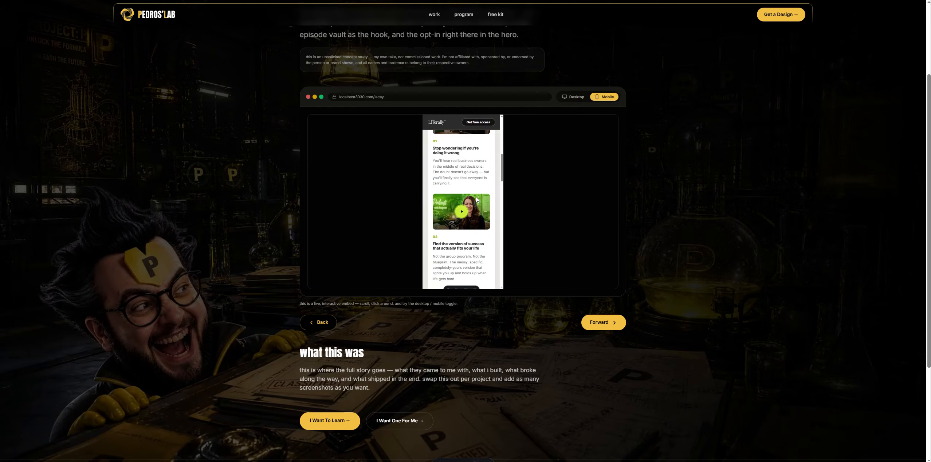
scroll(476, 199, up, 2)
scroll(485, 237, down, 10)
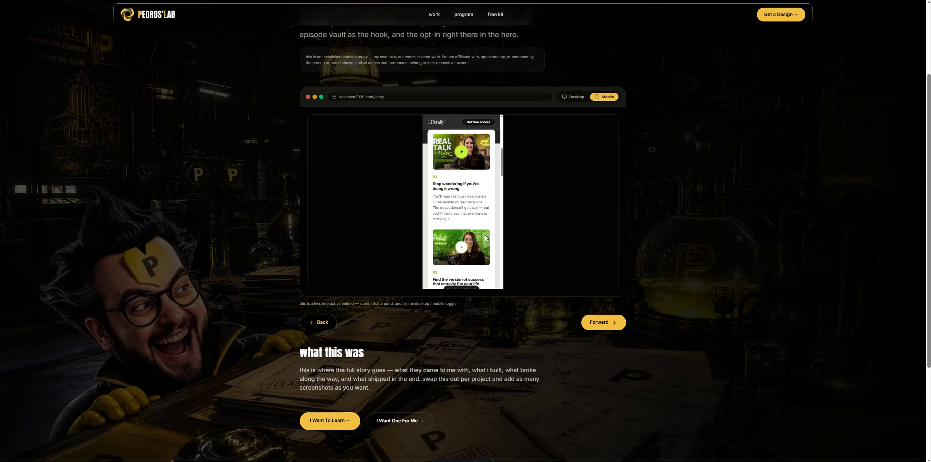
Return the podcast funnel preview to desktop, review its hero, and open the Get a Design order page
click(576, 97)
scroll(437, 197, up, 10)
scroll(523, 228, up, 5)
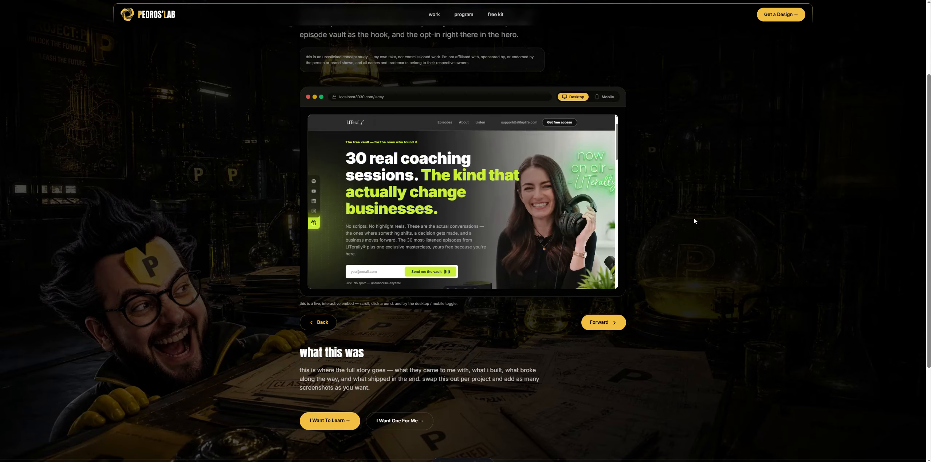
scroll(693, 218, up, 3)
click(773, 20)
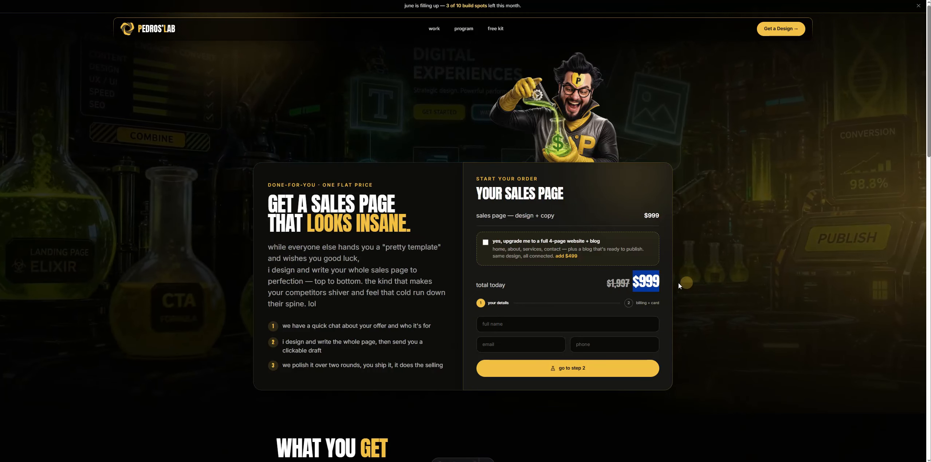
Add the full 4-page website and blog upgrade to the sales page order and review its total and details form
click(549, 261)
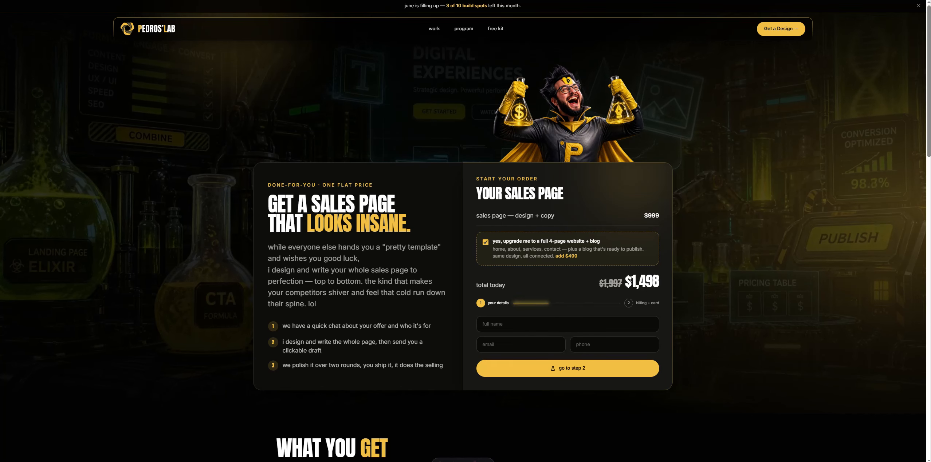
drag(634, 282, 681, 283)
click(682, 285)
drag(487, 303, 698, 367)
click(380, 256)
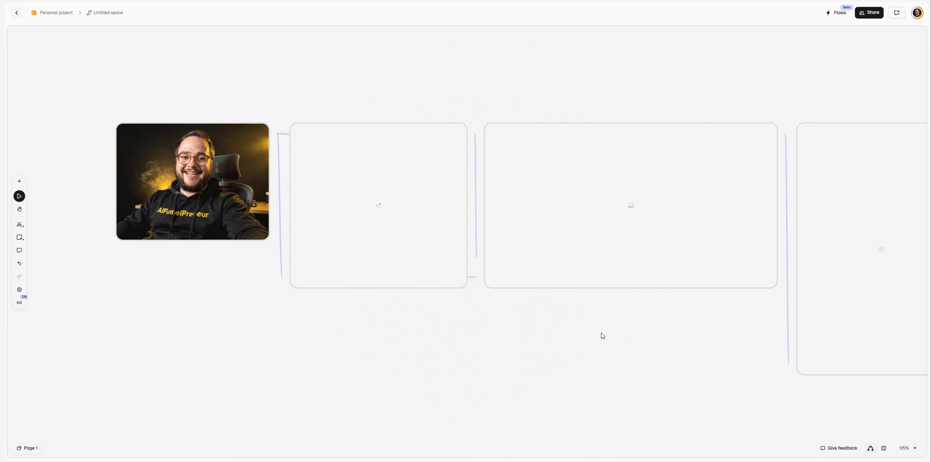
Switch to the Magnific space and view the first and second generated hero mockups from List #1 at full size
drag(600, 333, 396, 310)
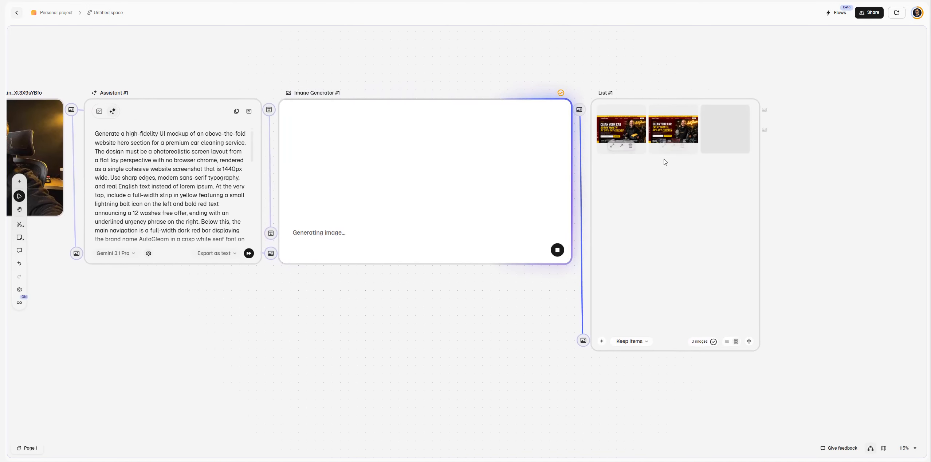
double_click(633, 127)
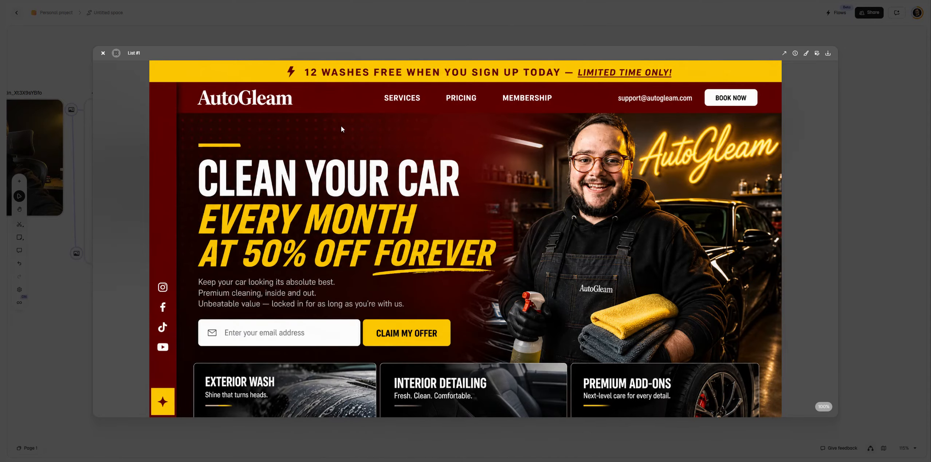
click(788, 156)
click(673, 127)
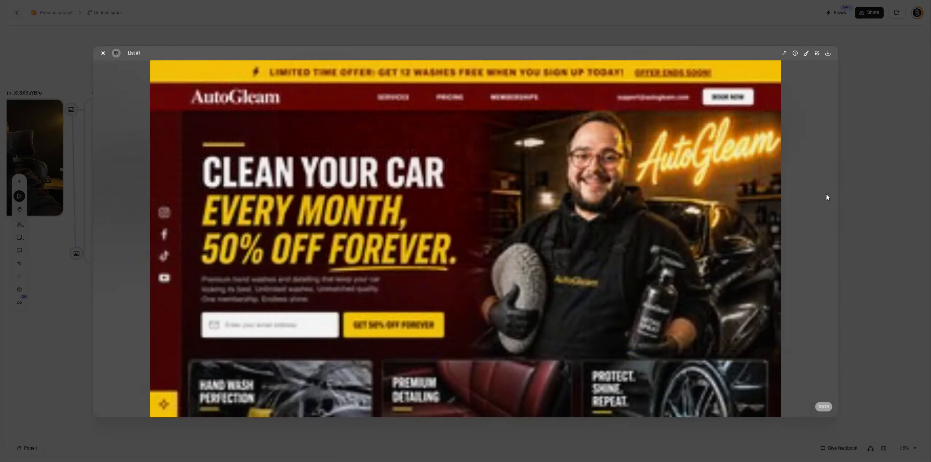
Browse the three full-size AutoGleam hero mockups, comparing the first with the other variants
key(Left)
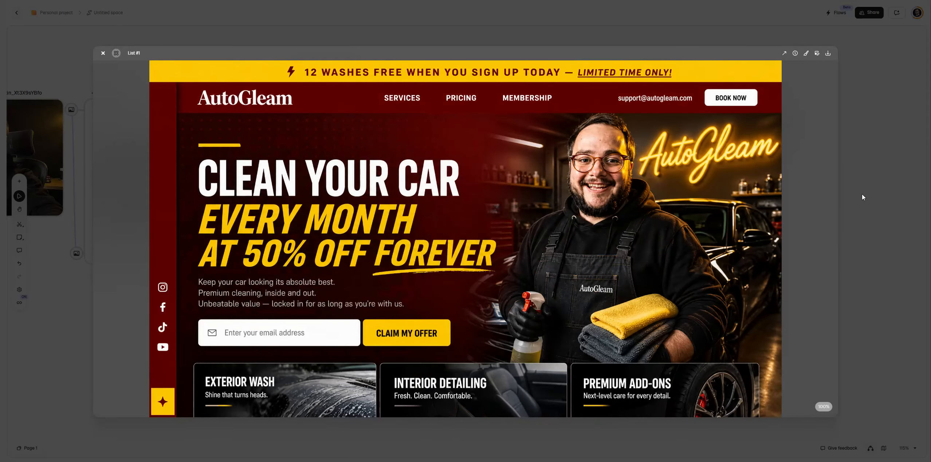
key(Right)
key(Right)
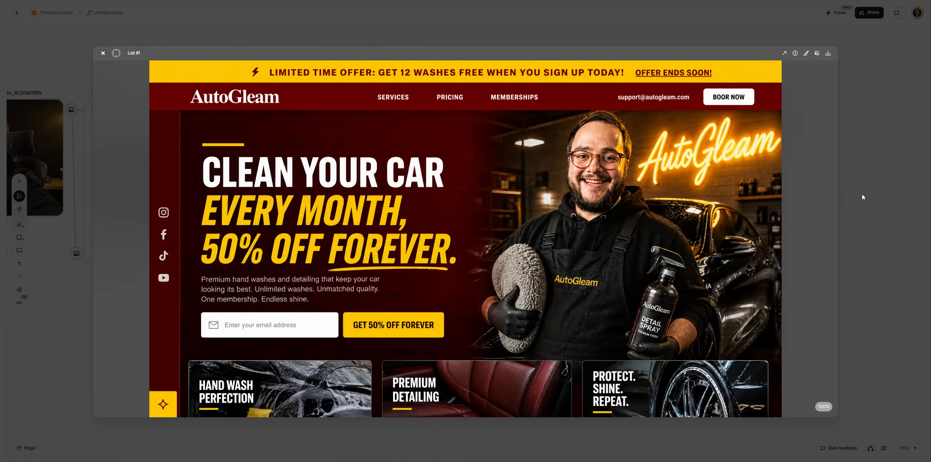
key(Left)
key(Right)
key(Right)
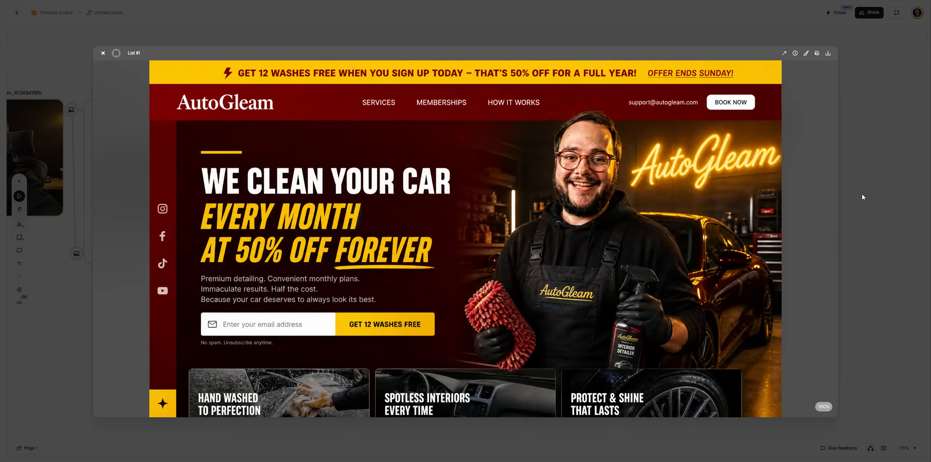
Compare the second and third AutoGleam mockups back and forth, ending on the "Clean your car every month, 50% off forever" version
key(Left)
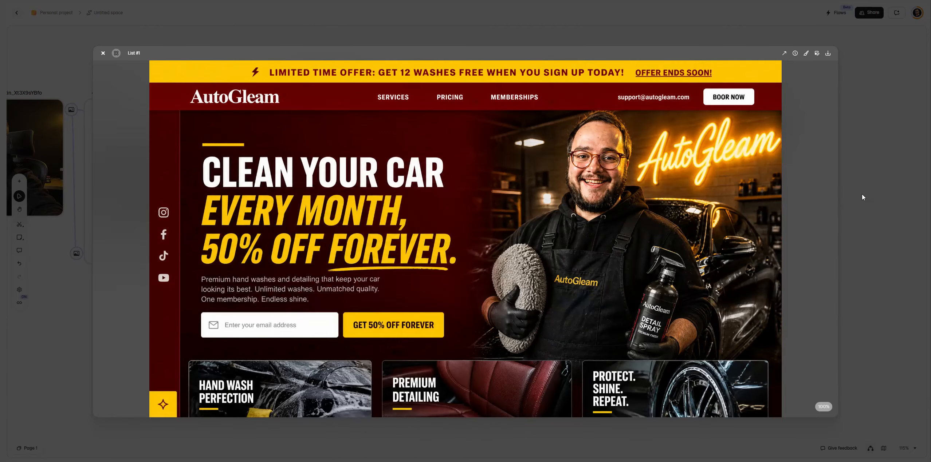
key(Right)
key(Left)
key(Right)
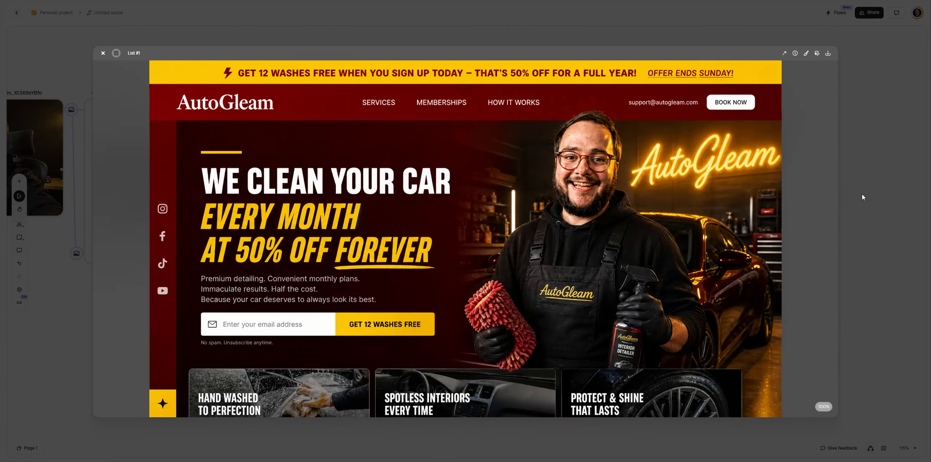
key(Left)
key(Right)
key(Left)
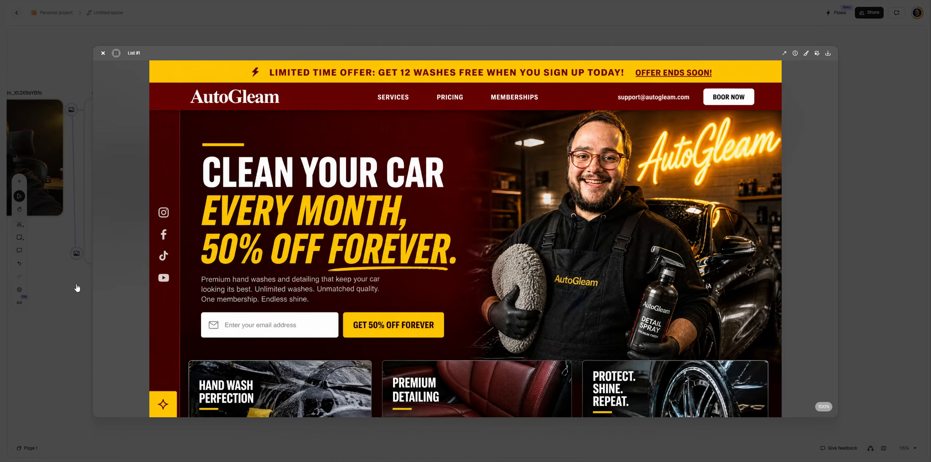
Outline the offer bar, logo, social strip, hero area, thumbnails and email form in red on the open mockup, and clear the markings
mouse_move(240, 59)
mouse_down()
mouse_move(240, 82)
mouse_move(314, 84)
mouse_up()
mouse_move(222, 83)
mouse_down()
mouse_move(194, 98)
mouse_move(216, 105)
mouse_move(183, 124)
mouse_move(189, 340)
mouse_move(183, 406)
mouse_move(165, 419)
mouse_up()
mouse_move(182, 111)
mouse_down()
mouse_move(768, 112)
mouse_move(779, 424)
mouse_move(203, 425)
mouse_move(211, 362)
mouse_move(199, 363)
mouse_move(194, 389)
mouse_move(195, 370)
mouse_move(327, 356)
mouse_move(381, 394)
mouse_move(545, 358)
mouse_move(565, 373)
mouse_move(567, 420)
mouse_up()
drag(586, 357, 587, 413)
mouse_move(590, 356)
mouse_down()
mouse_move(588, 413)
mouse_move(636, 357)
mouse_move(754, 353)
mouse_move(771, 424)
mouse_up()
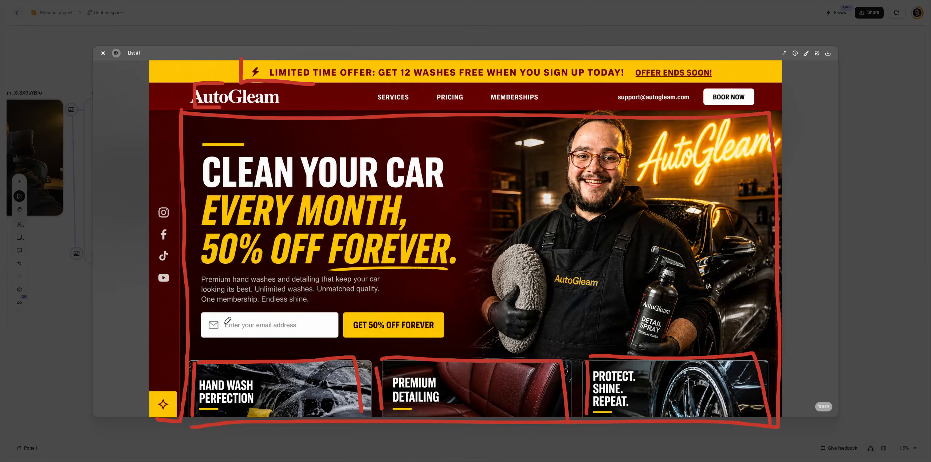
mouse_move(204, 311)
mouse_down()
mouse_move(202, 341)
mouse_move(452, 343)
mouse_move(397, 316)
mouse_move(180, 313)
mouse_up()
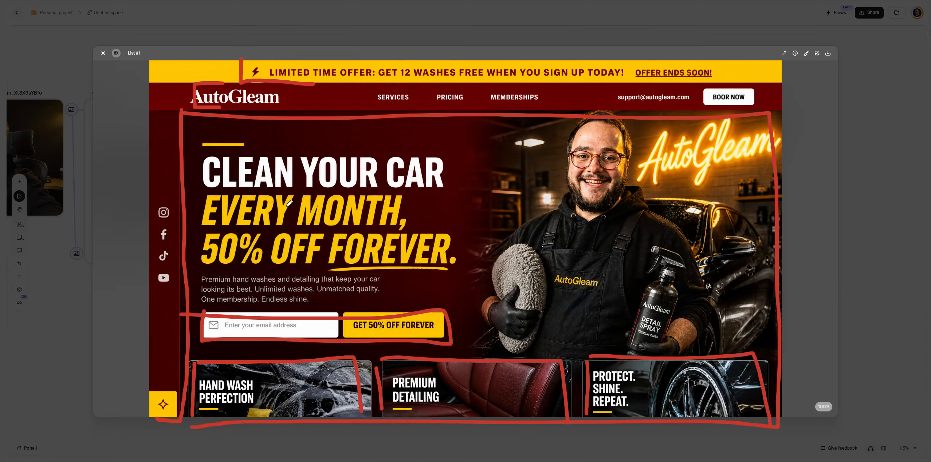
key(Escape)
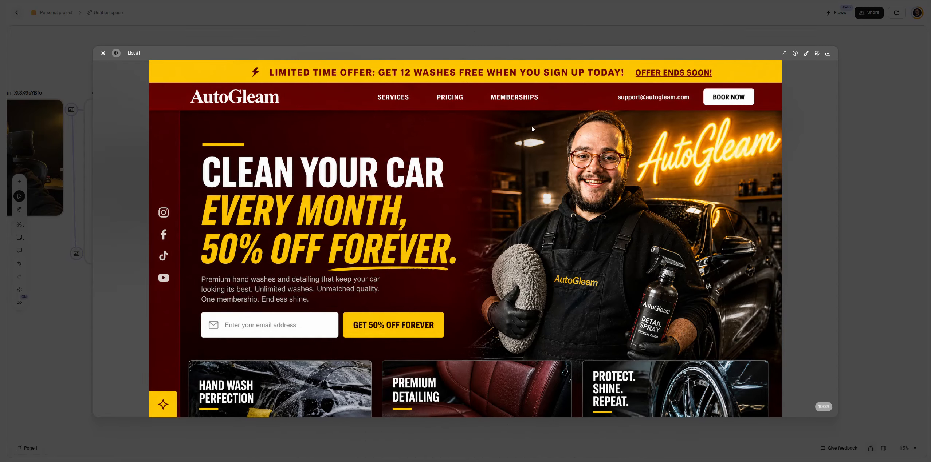
Close the mockup preview, switch to Google Docs, and review the OFFER and BRAND NAME fields of the prompt 6 template
click(865, 257)
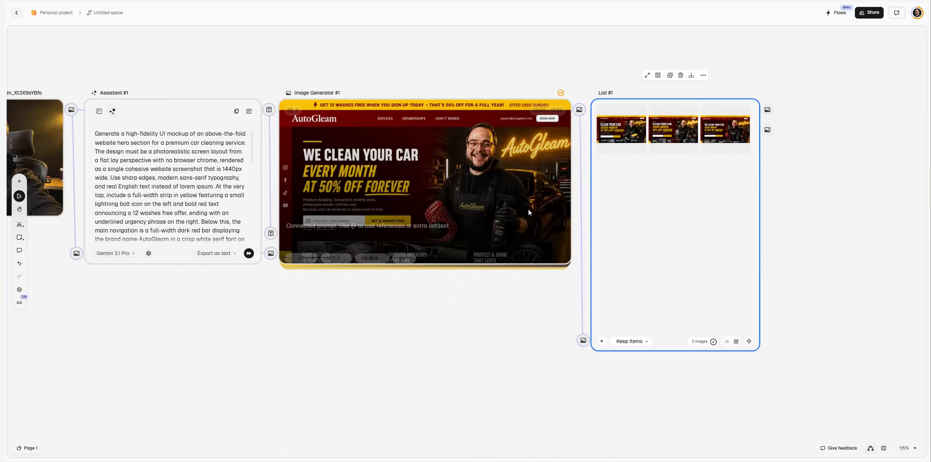
scroll(388, 305, down, 5)
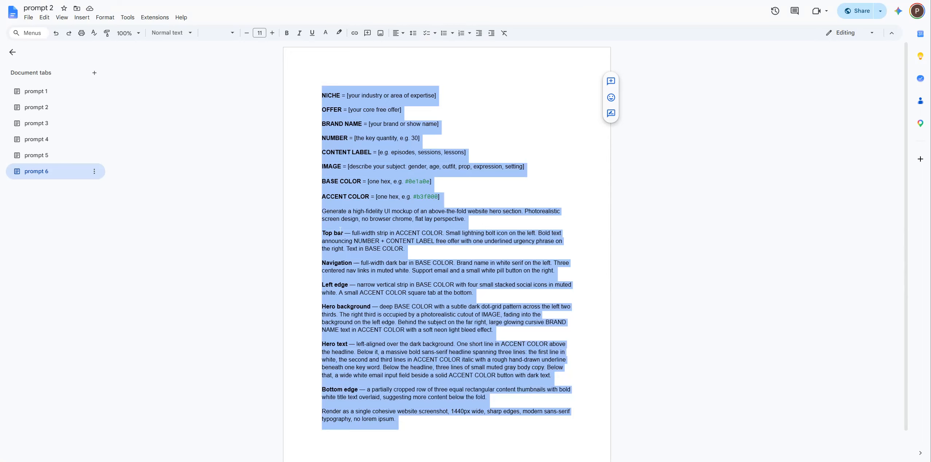
click(414, 216)
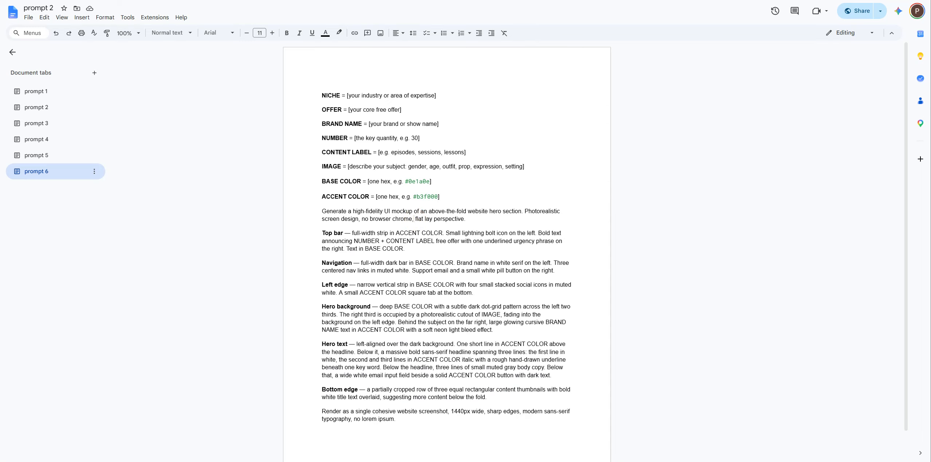
drag(347, 109, 438, 124)
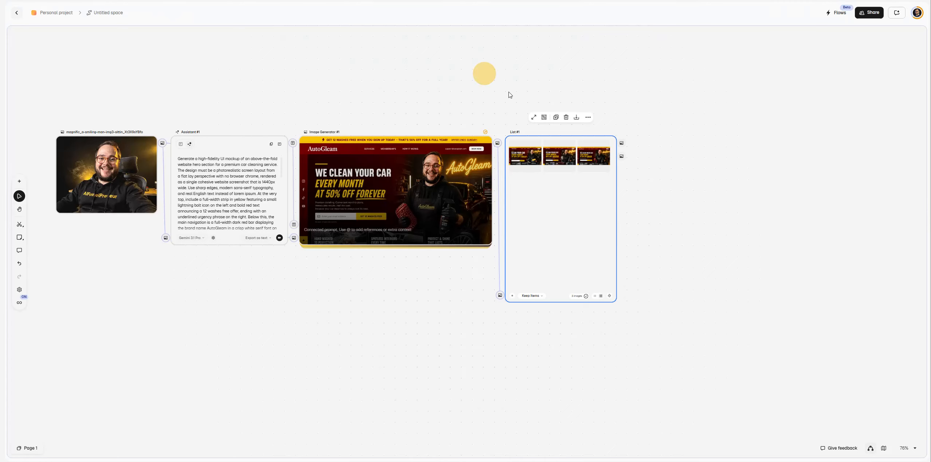
Return to the Magnific space and show the filled-in prompt template in the Assistant #1 node
click(681, 267)
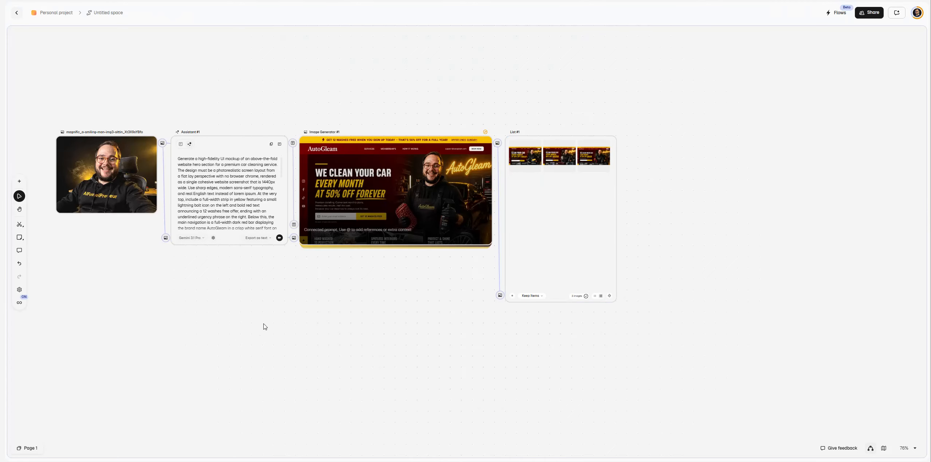
scroll(264, 326, left, 3)
click(263, 155)
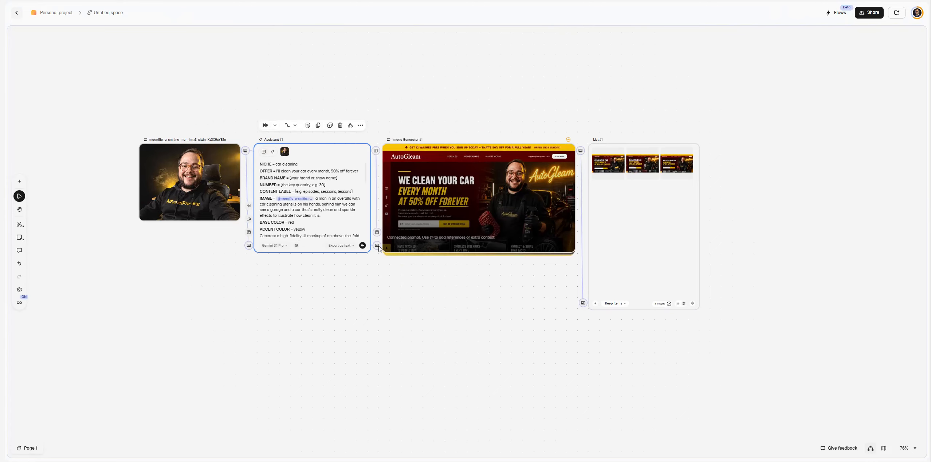
click(445, 339)
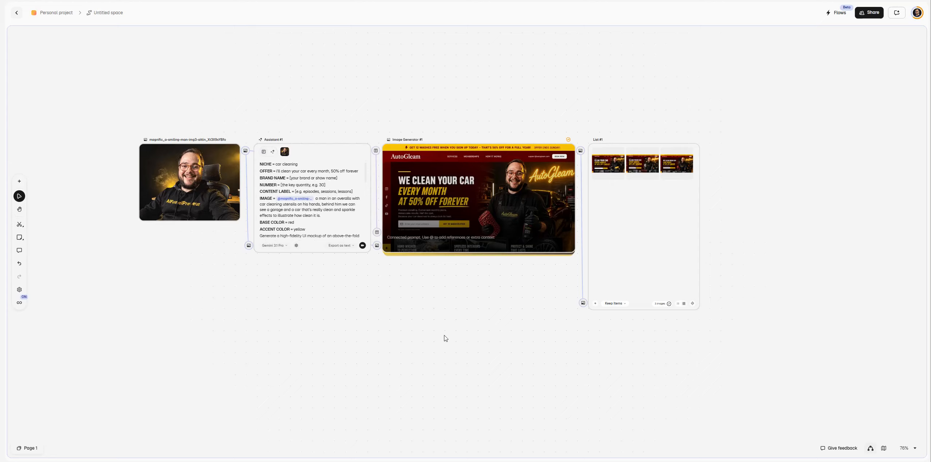